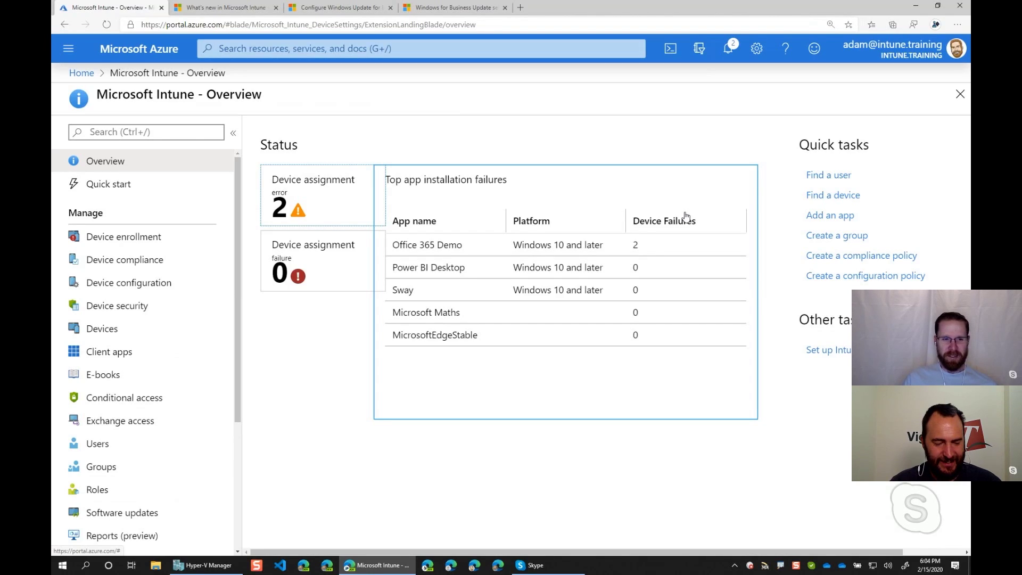
Leave the Intune Overview for the Azure portal home page using the Home breadcrumb.
left_click(81, 75)
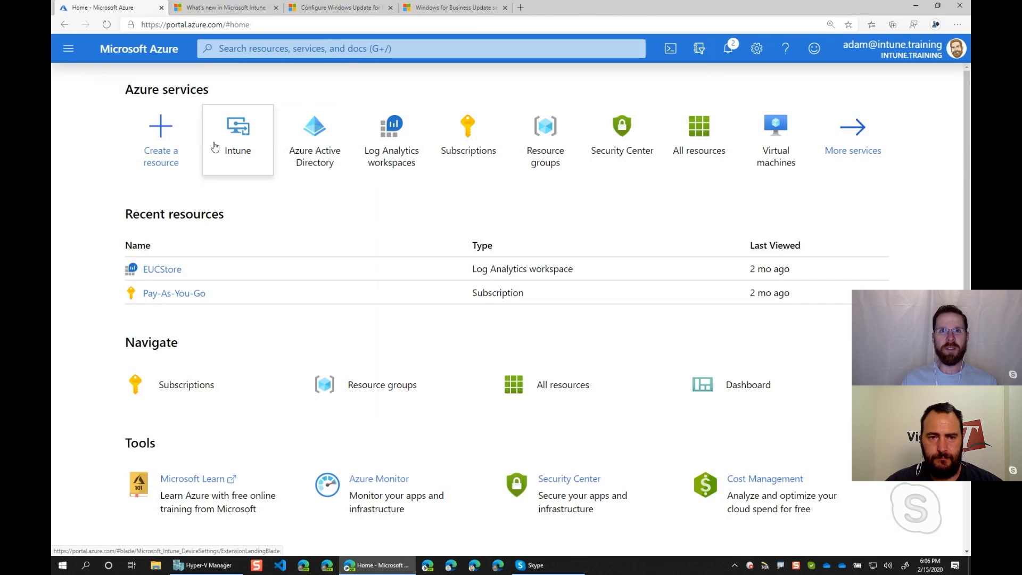
Go from the Intune tile to Software updates and its Windows 10 update rings list.
left_click(241, 151)
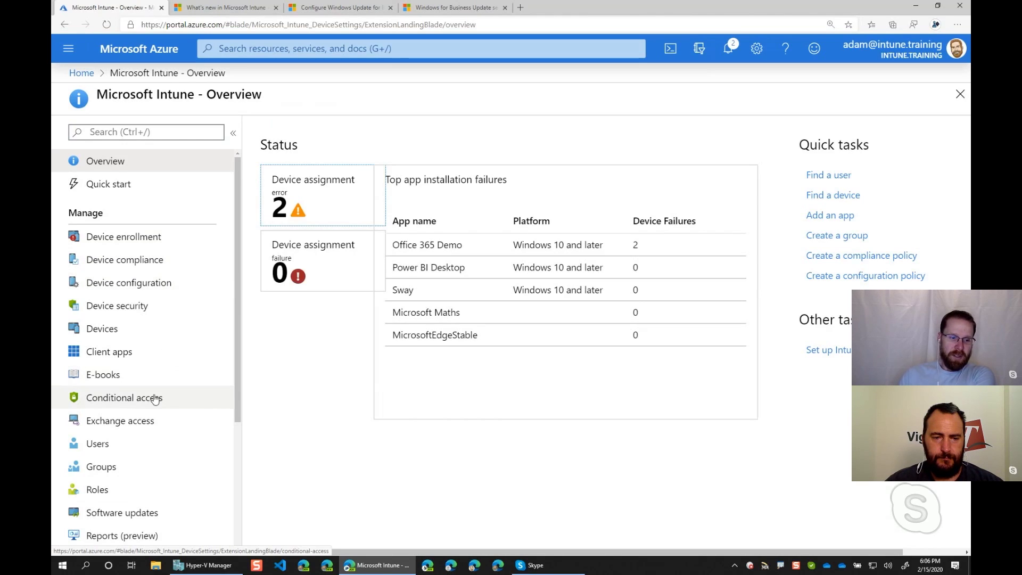
scroll(139, 431, "down", 1)
left_click(128, 489)
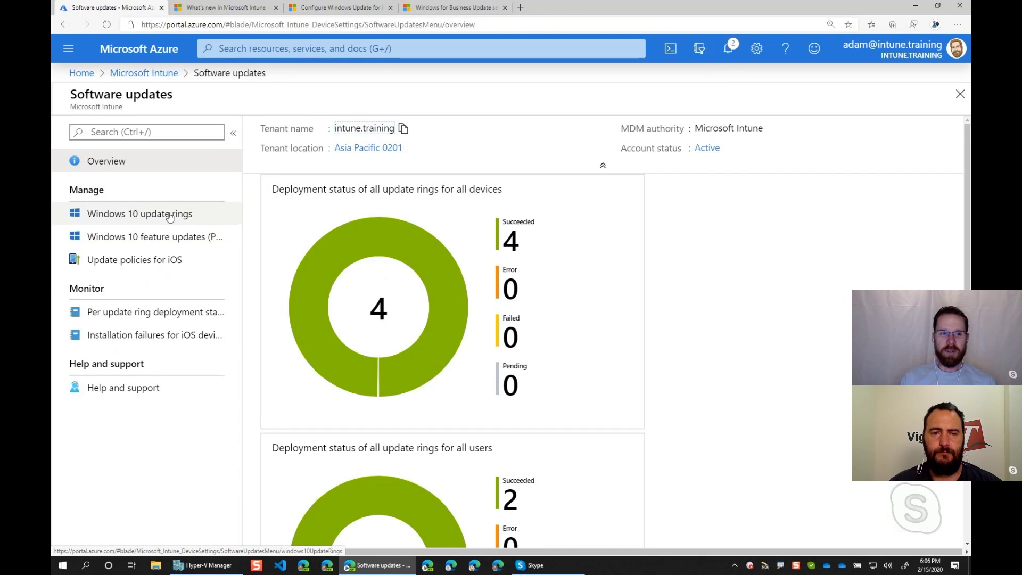
left_click(170, 215)
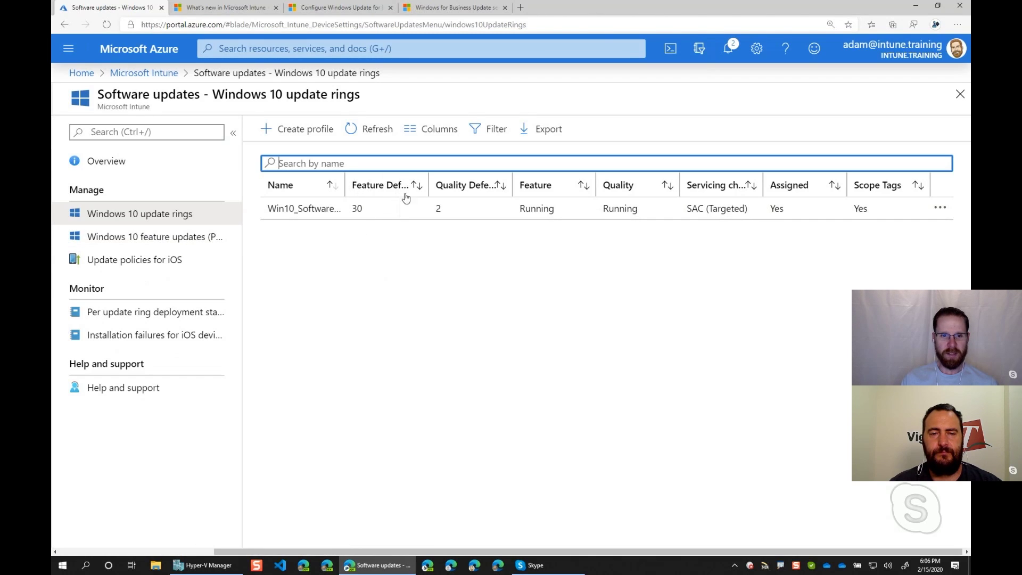
Widen the Name column and open the Win10_SoftwareUpdates_Pilot ring's overview.
left_click_drag(406, 197, 420, 192)
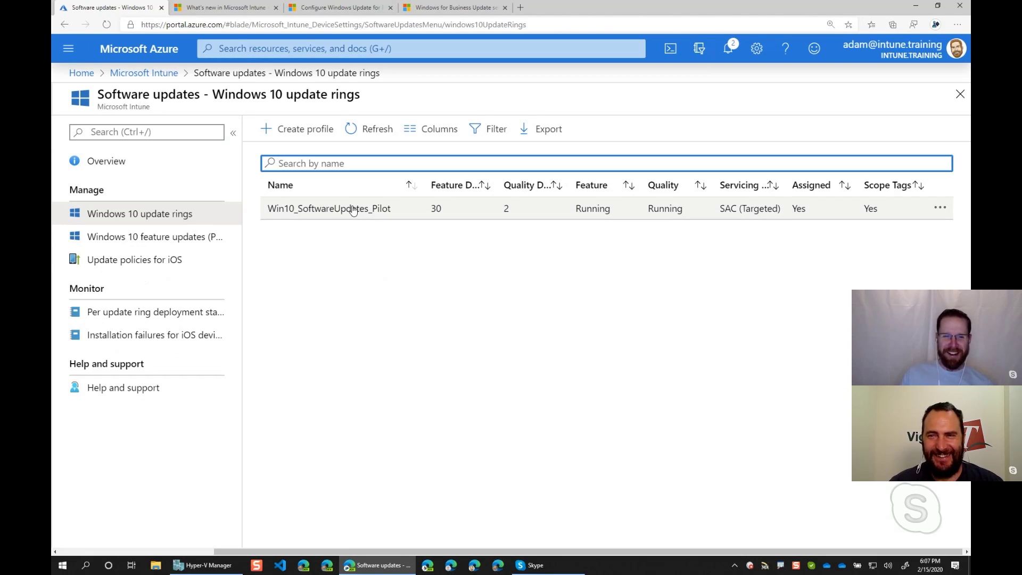
left_click(353, 210)
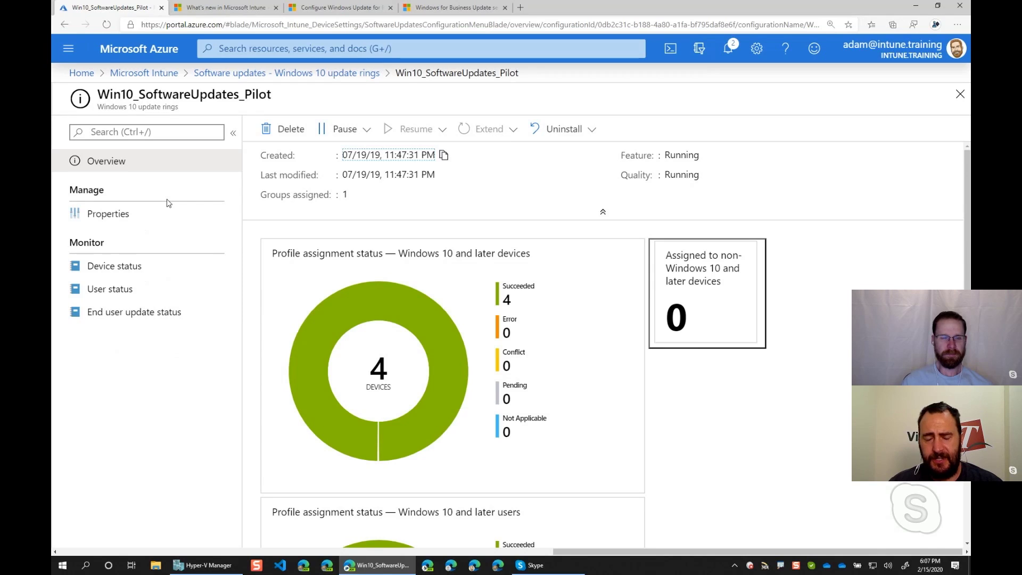
Return to the update rings list, then select Windows 10 feature updates (Preview).
left_click(290, 75)
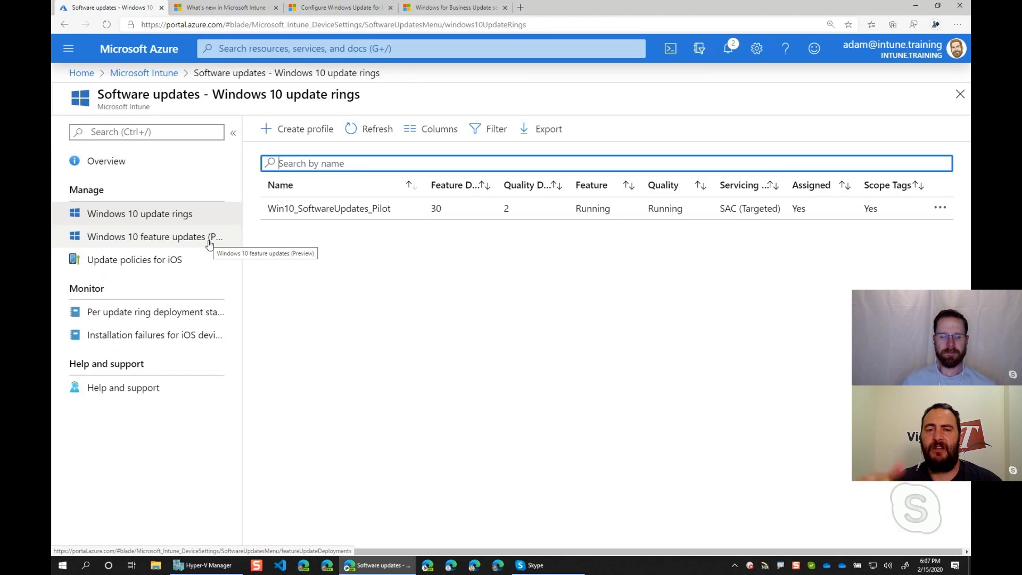
left_click(217, 243)
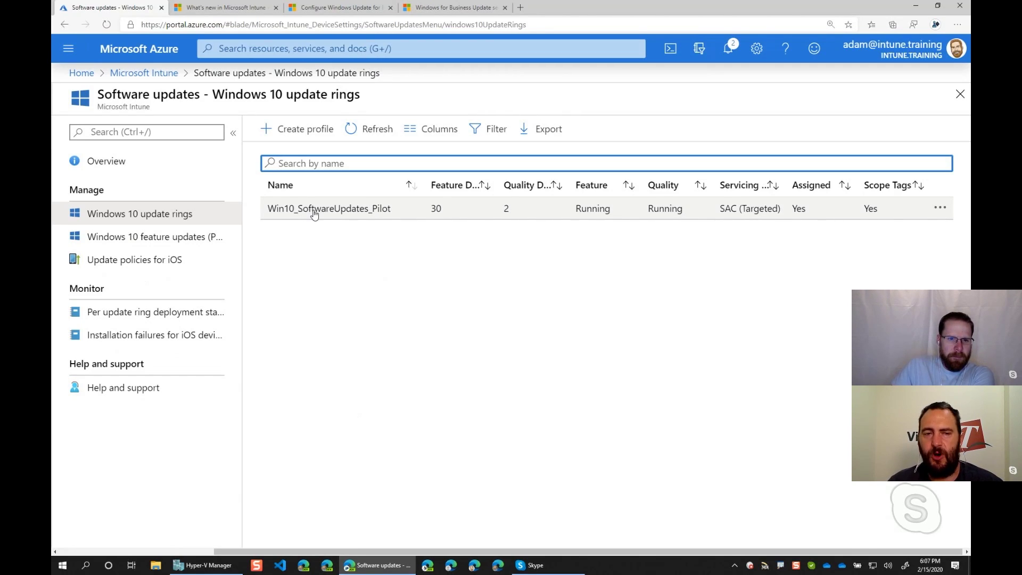
Create a feature update profile named 'Windows 10 Feature Update - Pilot' deploying Windows 10 1909.
left_click(223, 241)
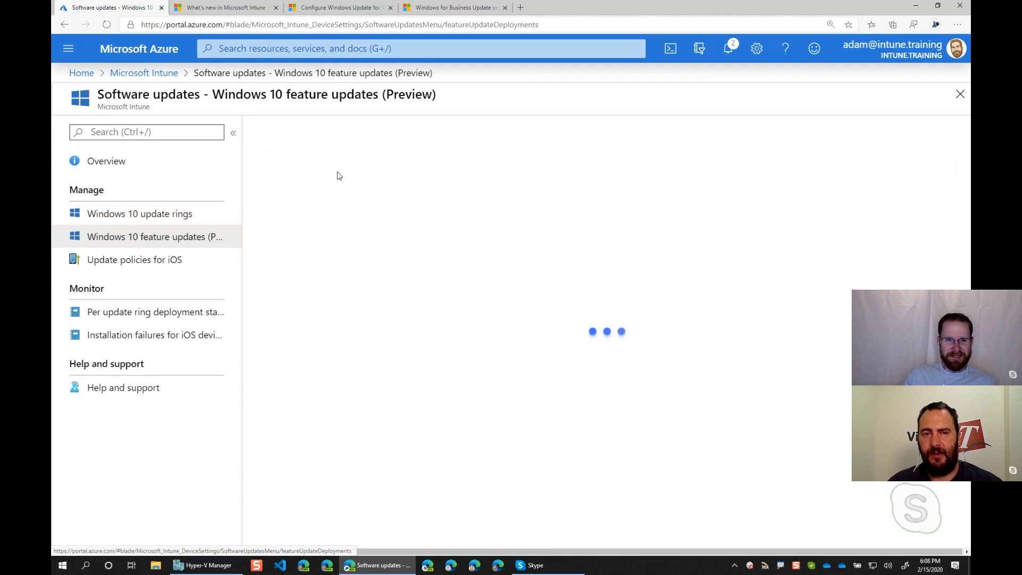
left_click(305, 129)
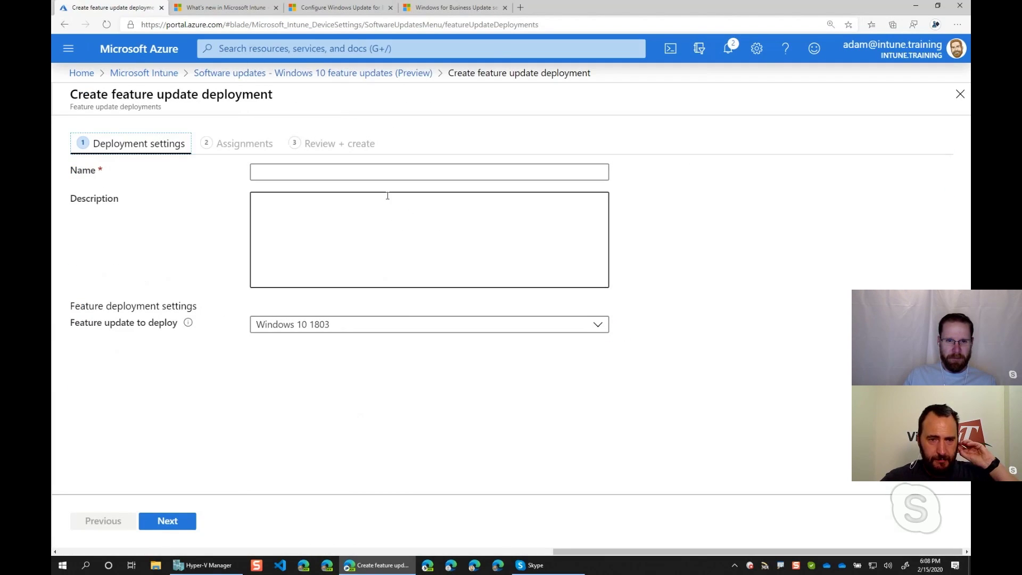
left_click(376, 171)
type("Windows")
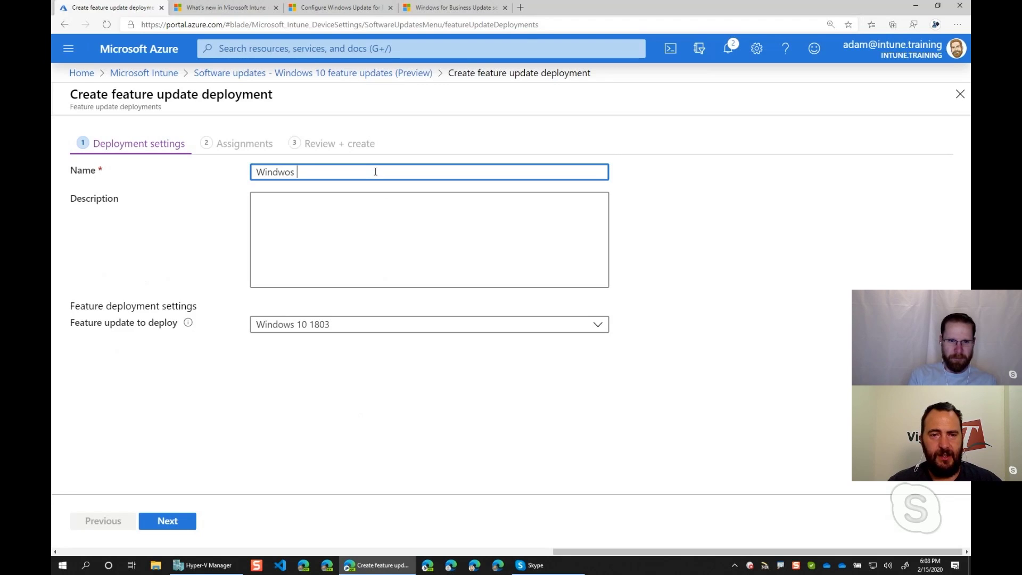
key("BackSpace")
key("BackSpace")
key("BackSpace")
key("BackSpace")
type("o")
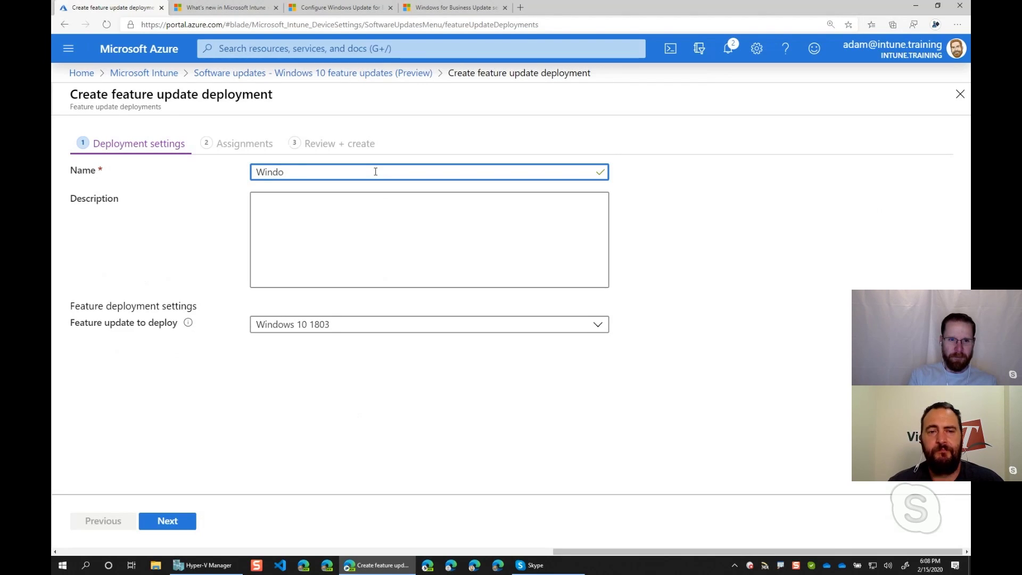
type("ws 10 Feature Update 1909")
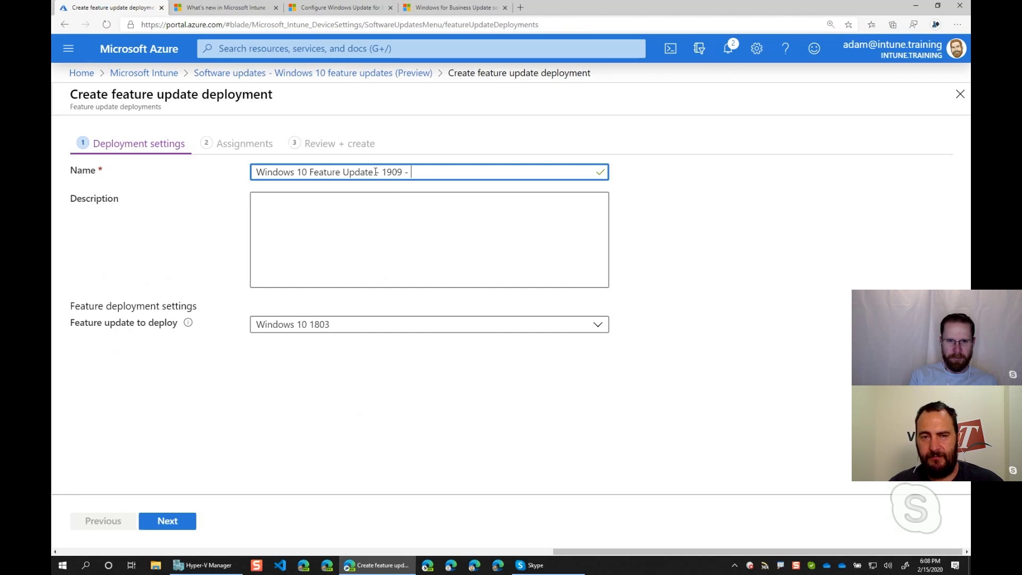
type(" -")
key("BackSpace")
key("BackSpace")
key("BackSpace")
key("BackSpace")
key("BackSpace")
key("BackSpace")
type("Pilot")
left_click(331, 326)
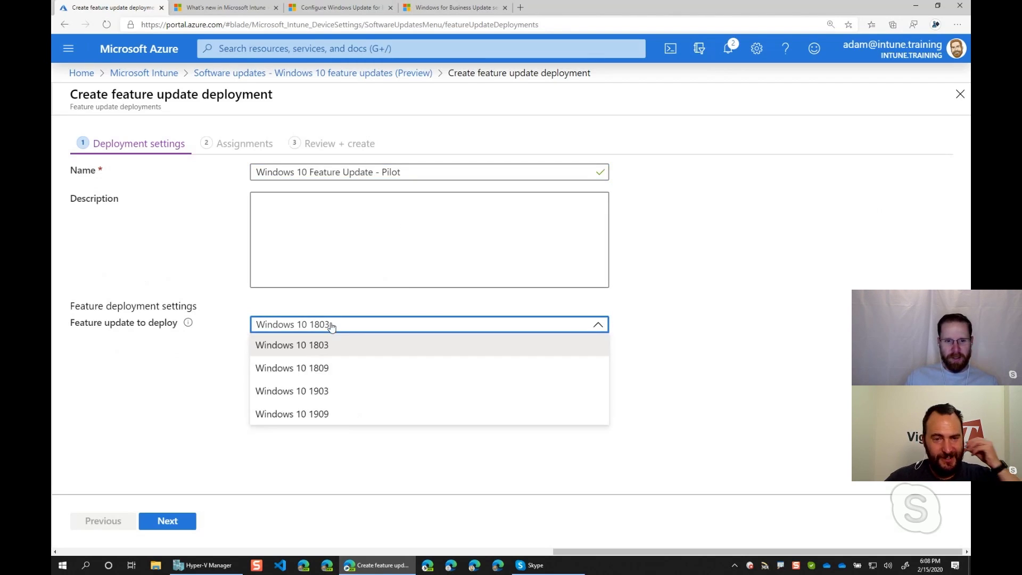
left_click(354, 415)
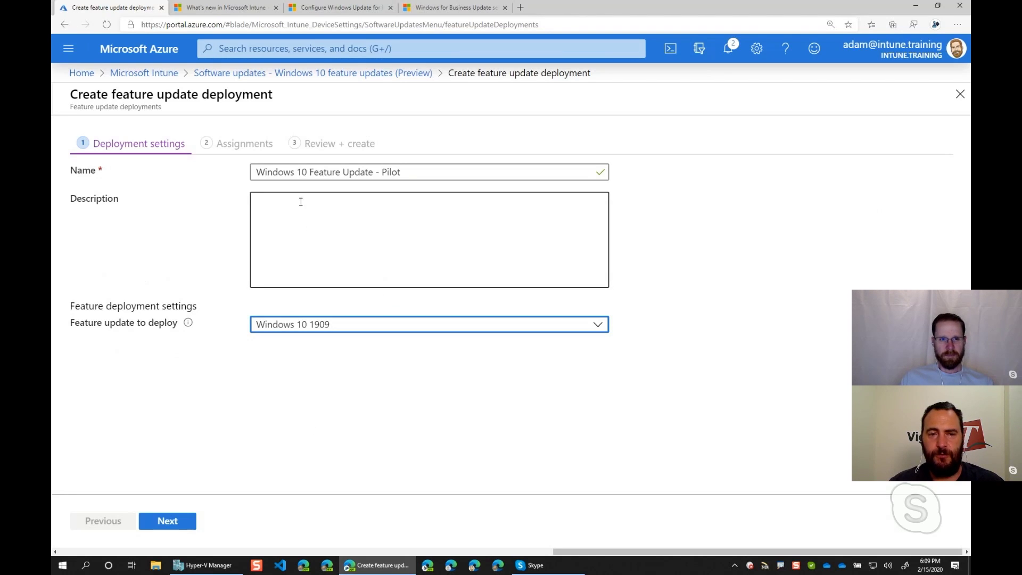
Include the Win10_Intune_Baseline group in the deployment's assignments and proceed to review.
left_click(182, 520)
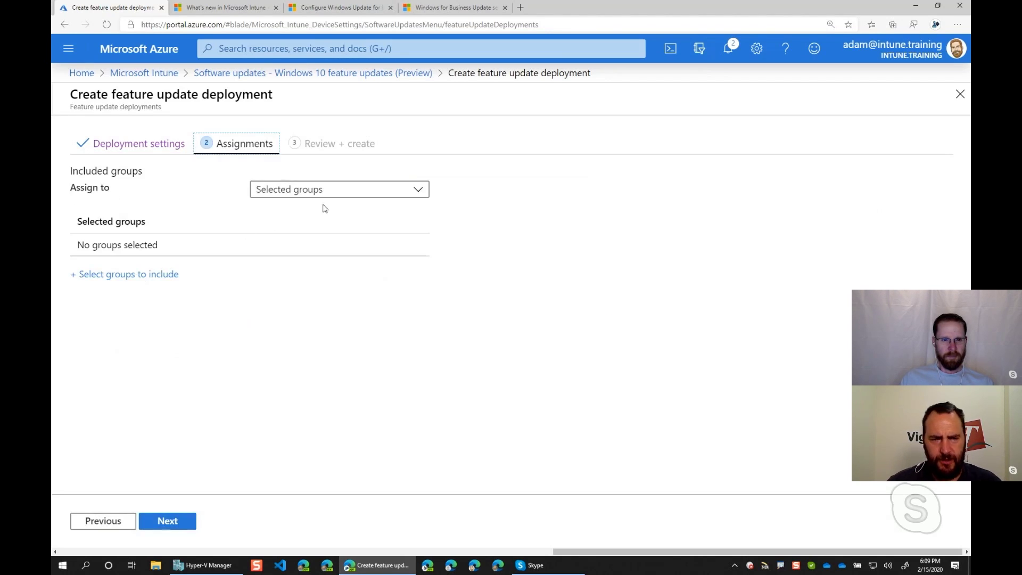
left_click(380, 194)
left_click(168, 251)
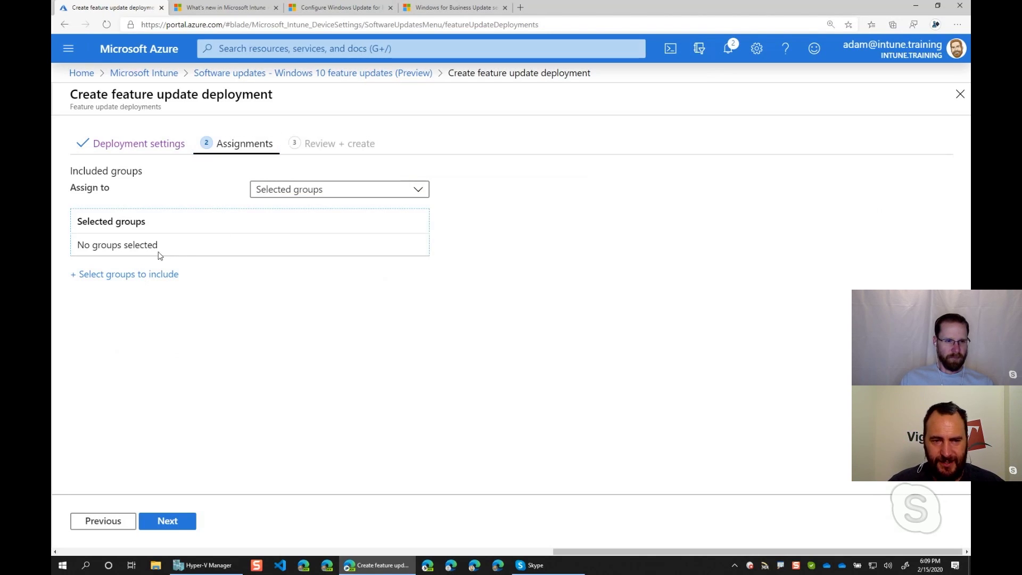
left_click(125, 278)
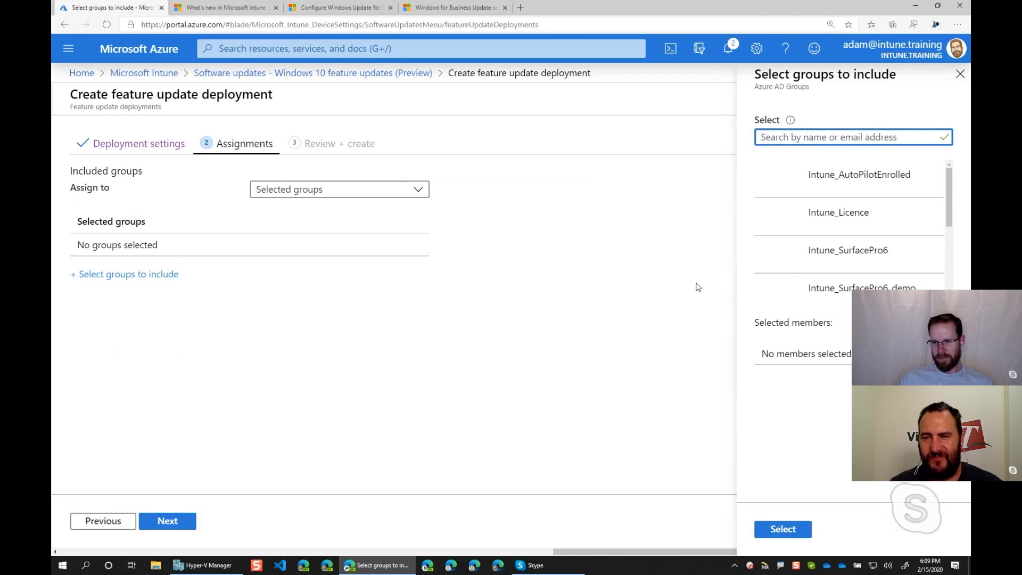
scroll(951, 209, "down", 2)
left_click_drag(951, 209, 952, 270)
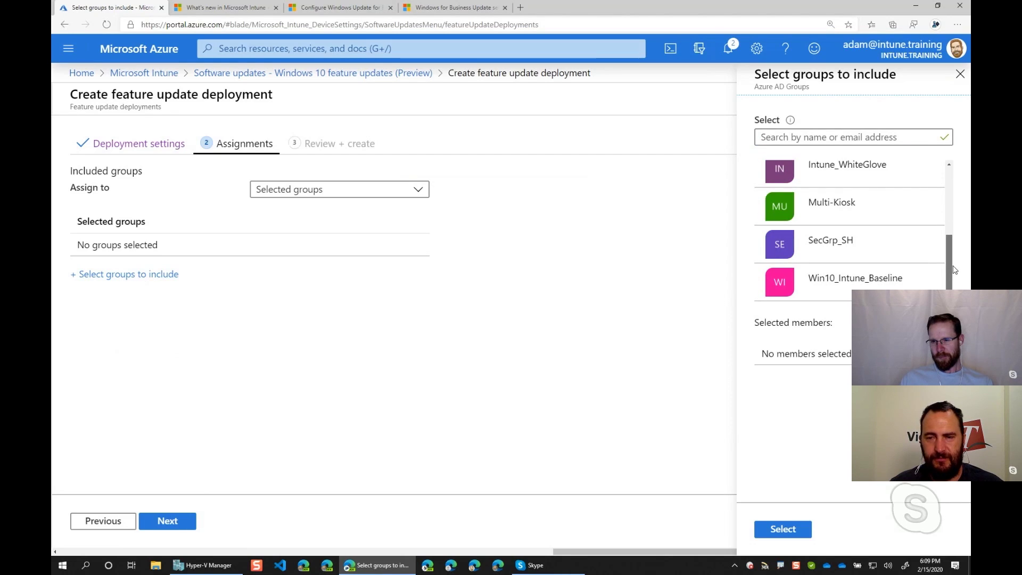
left_click(933, 275)
left_click(794, 533)
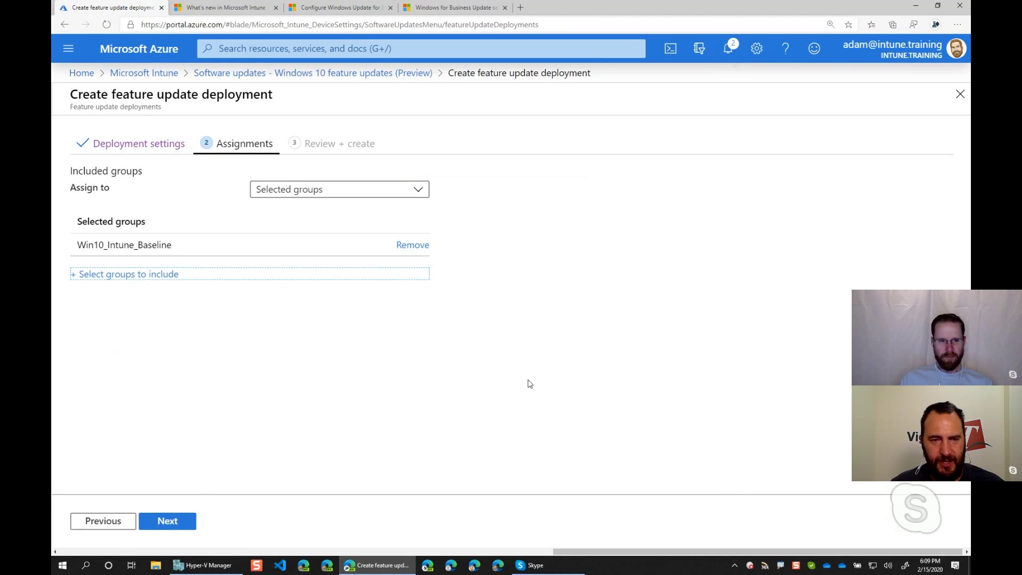
left_click(171, 523)
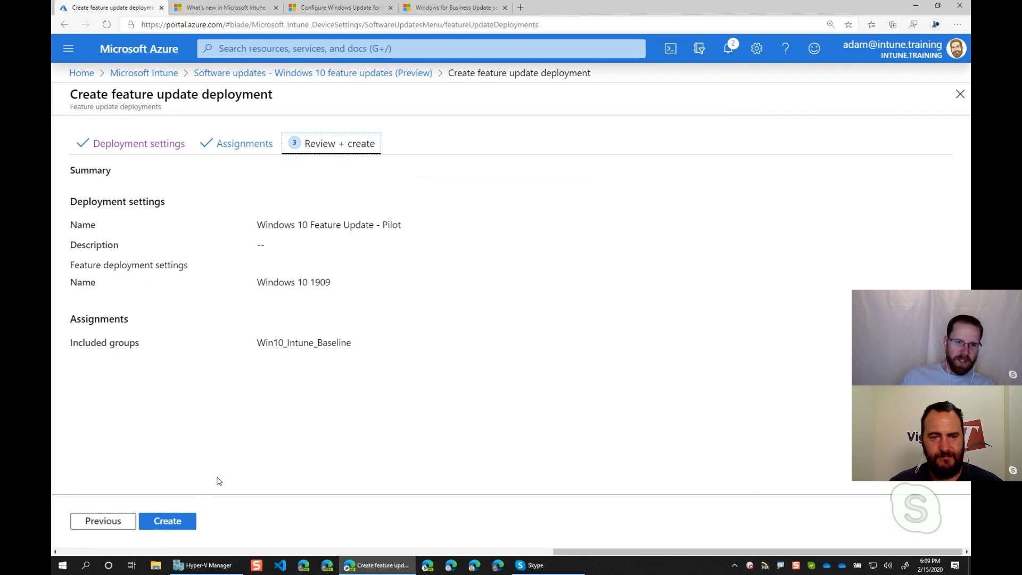
Check the Win10_Intune_Baseline assignment on the summary and create the 1909 pilot deployment.
left_click_drag(258, 342, 360, 350)
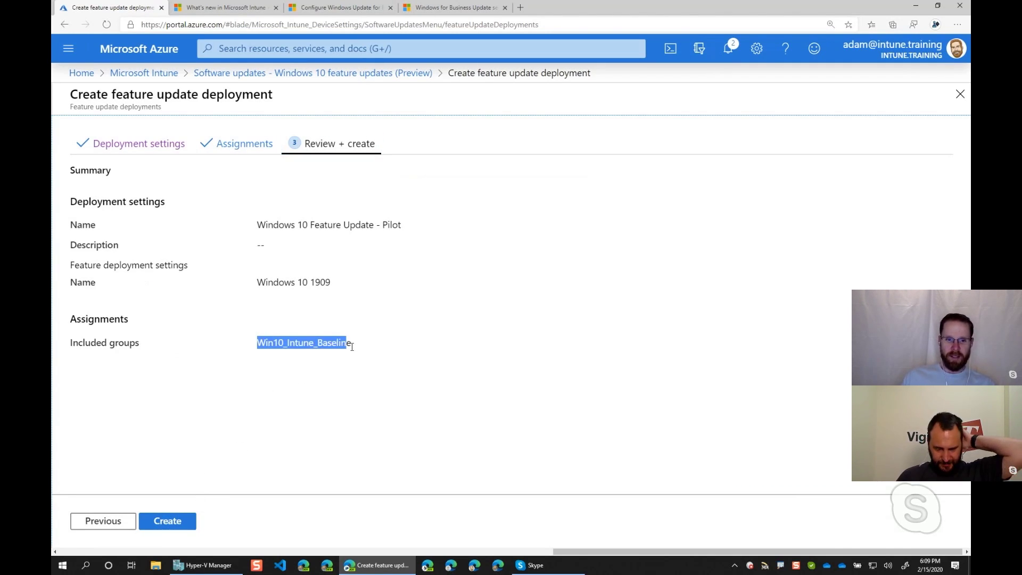
left_click(207, 480)
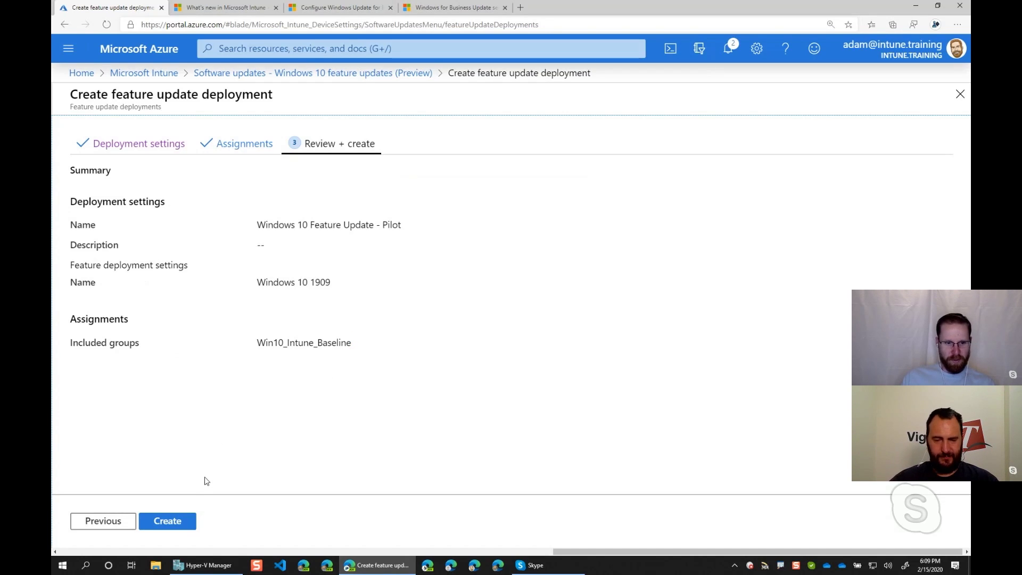
left_click(179, 521)
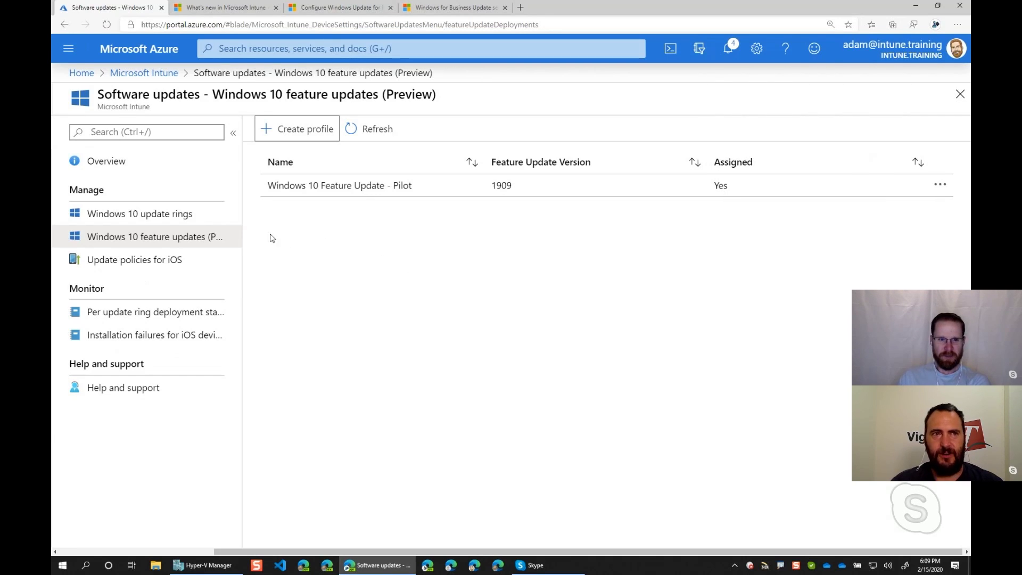
Open the Win10_SoftwareUpdates_Pilot ring from the update rings list and view its Properties.
left_click(200, 218)
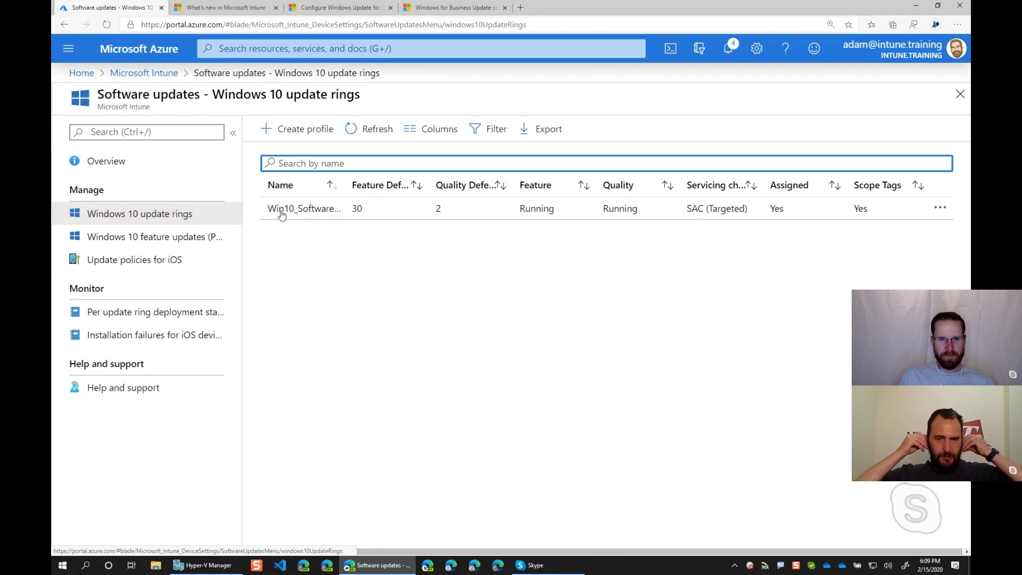
left_click_drag(345, 185, 419, 185)
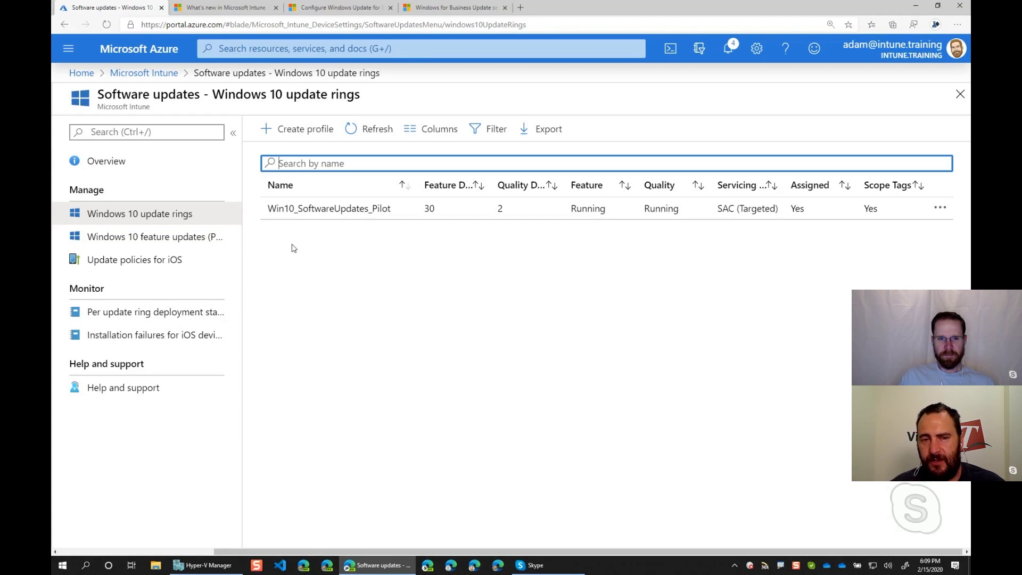
left_click(329, 214)
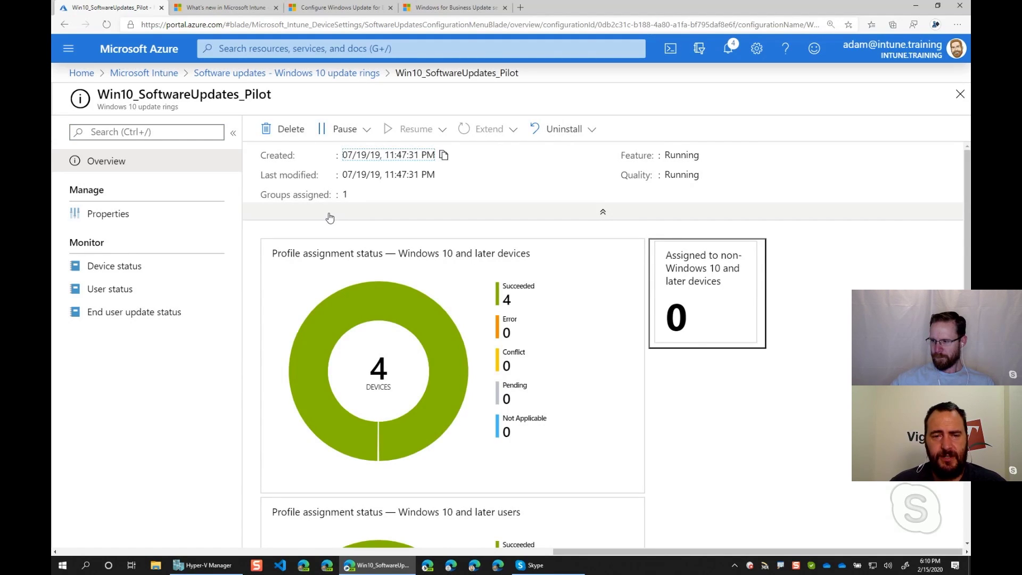
left_click(154, 214)
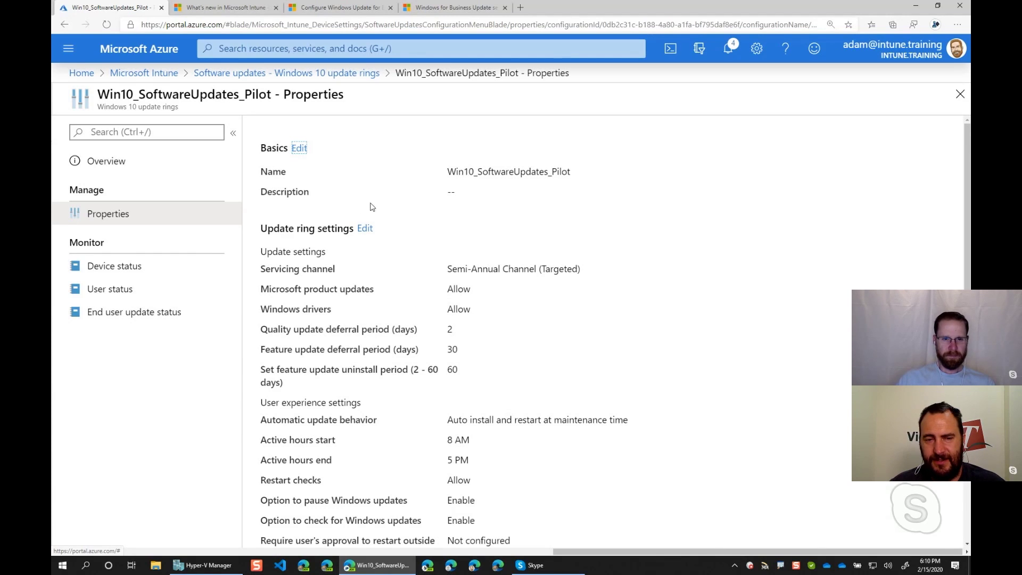
Edit the pilot ring's update settings, changing the feature update deferral from 30 to 0 days.
left_click(365, 229)
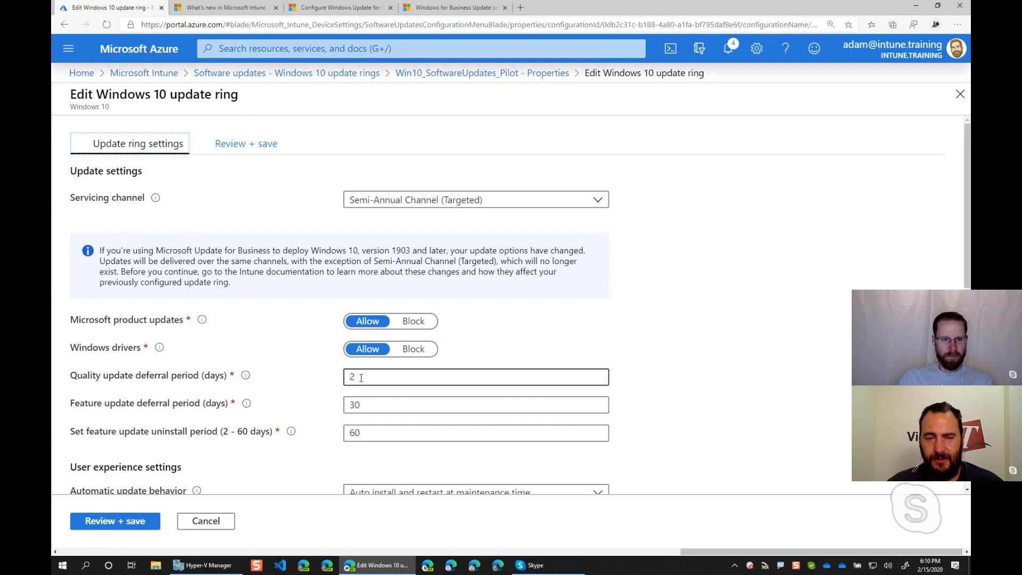
double_click(370, 400)
type("0")
left_click(303, 406)
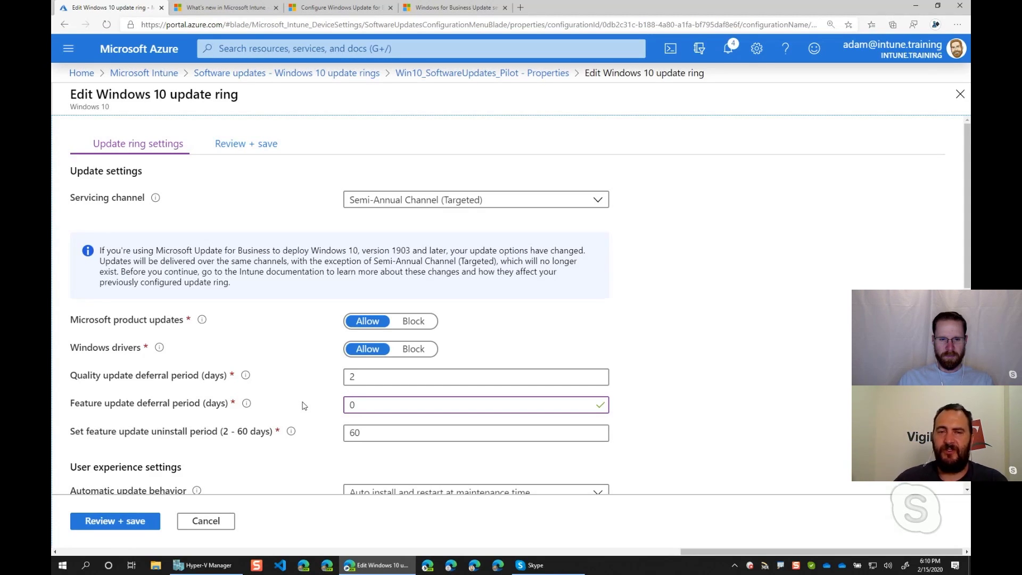
scroll(304, 406, "down", 2)
scroll(304, 406, "down", 2)
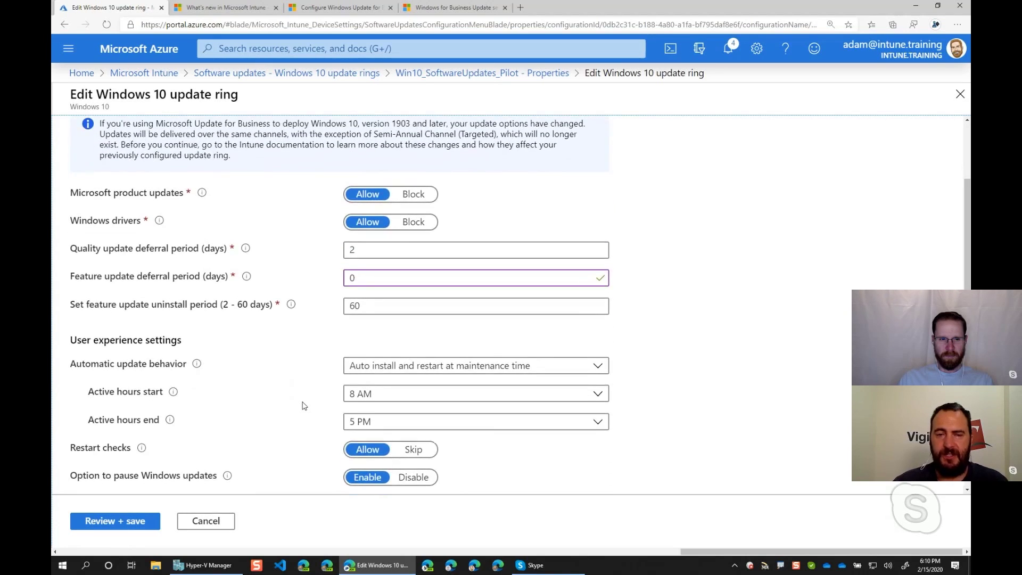
scroll(304, 406, "up", 1)
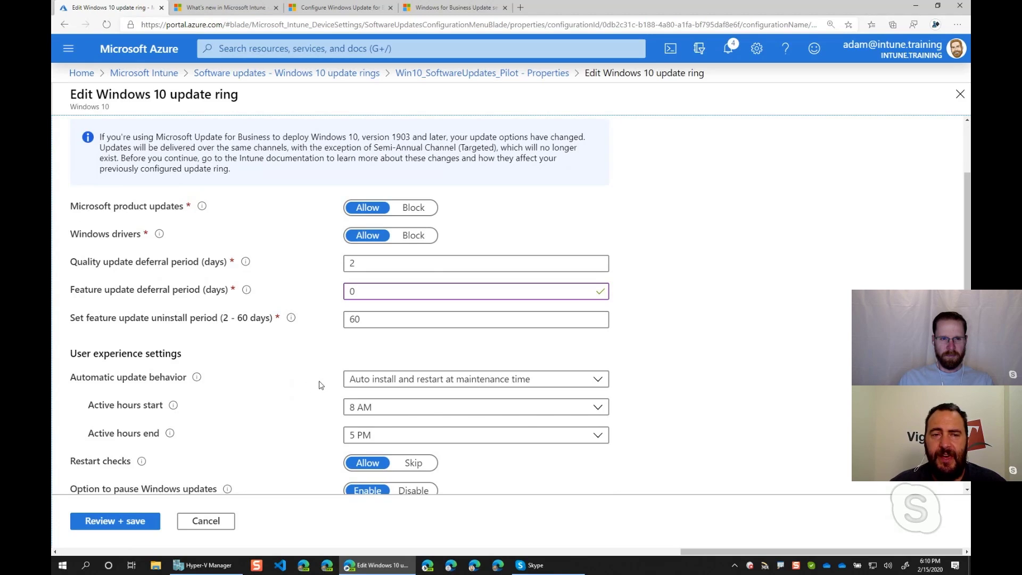
scroll(322, 386, "up", 3)
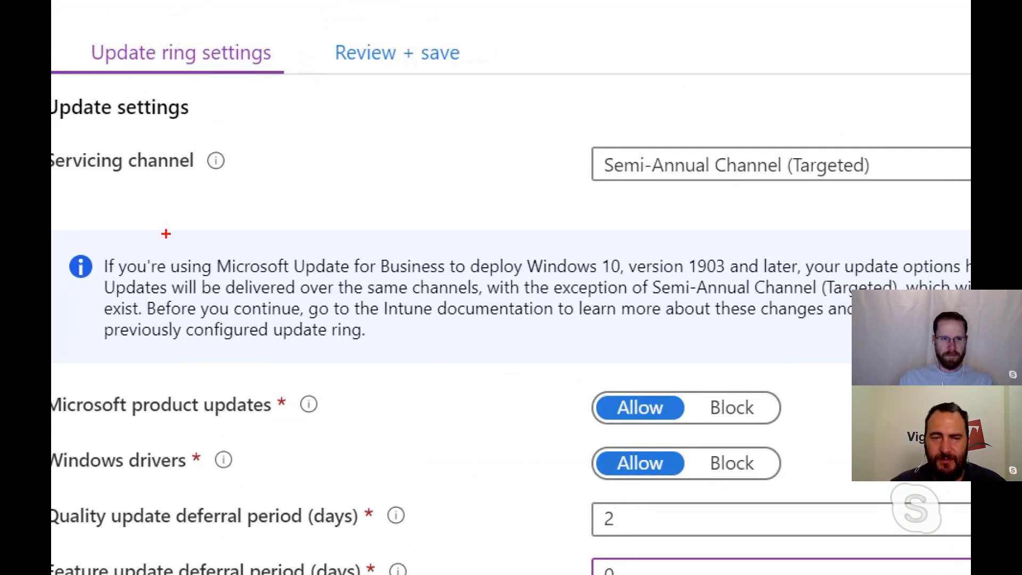
left_click_drag(77, 236, 460, 359)
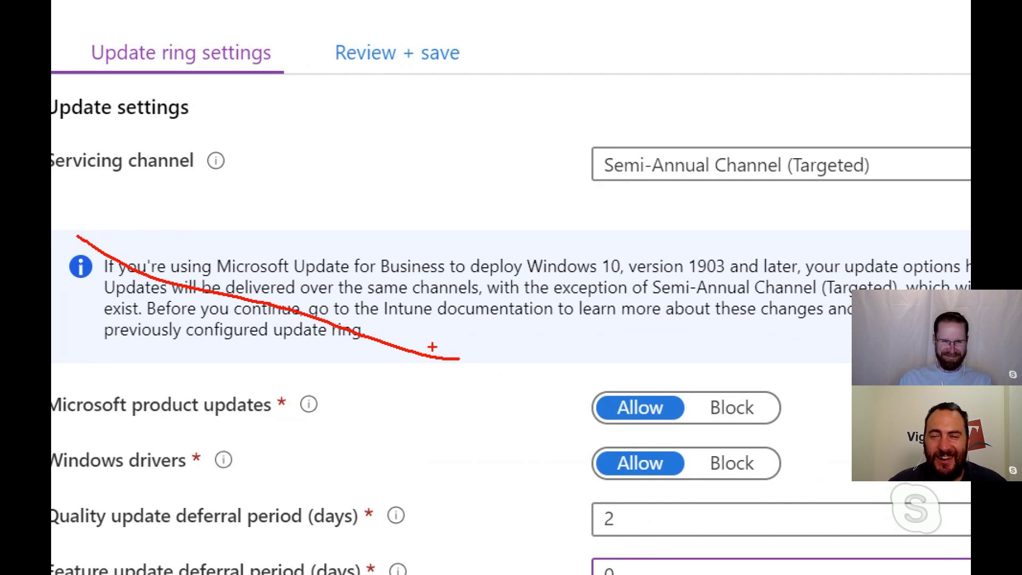
mouse_move(71, 222)
left_mouse_down()
mouse_move(415, 356)
mouse_move(968, 342)
left_mouse_up()
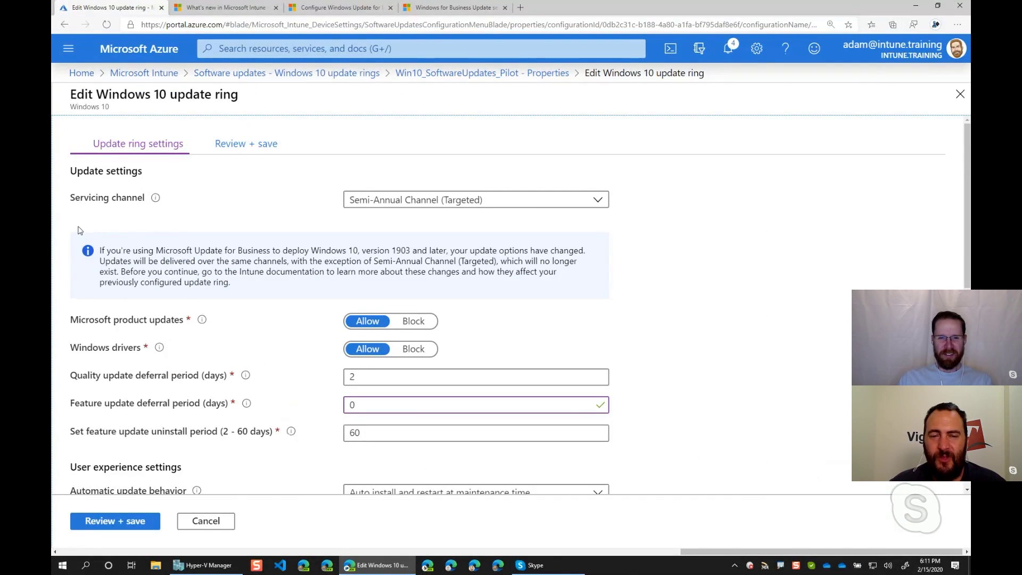
left_click(501, 207)
left_click(499, 207)
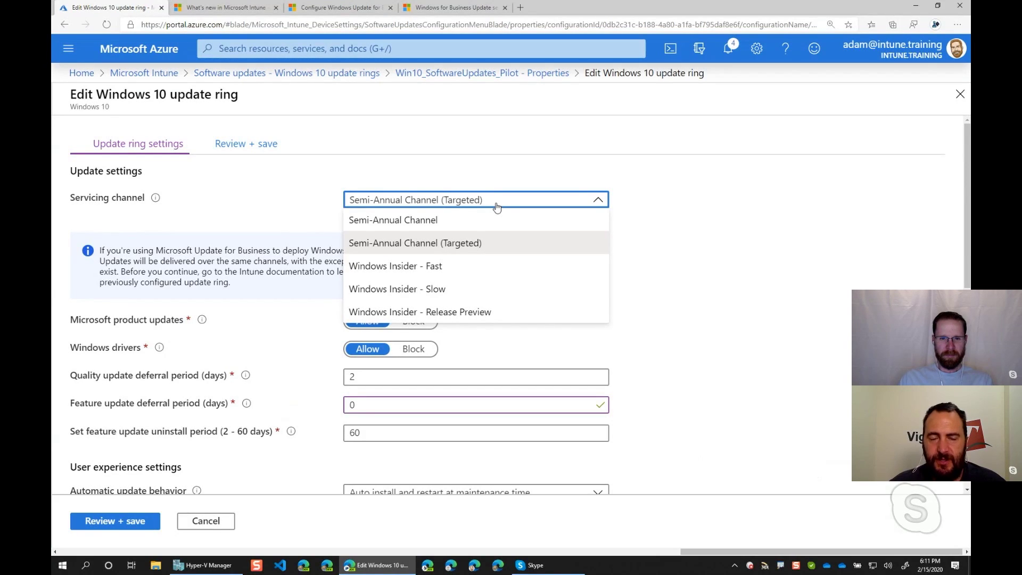
left_click(440, 218)
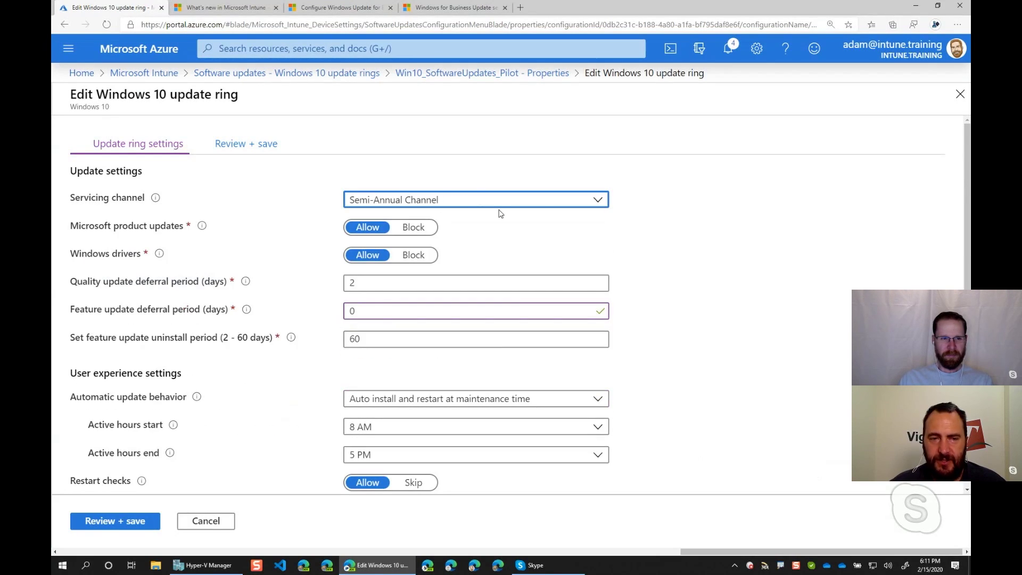
left_click(532, 200)
Keep Semi-Annual Channel (Targeted) and open the linked Intune update documentation in a new tab.
left_click(467, 242)
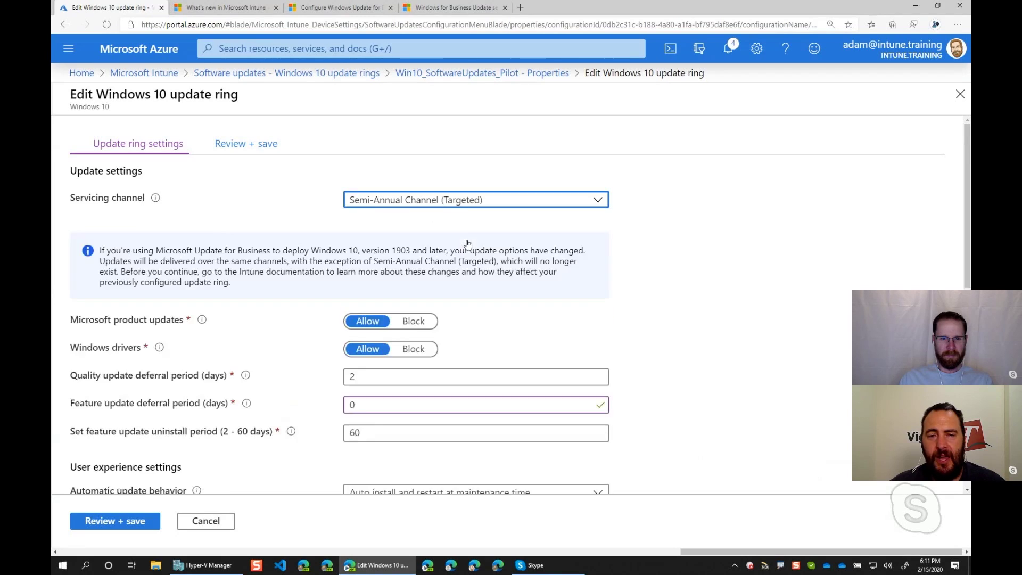
left_click(268, 276)
left_click(233, 9)
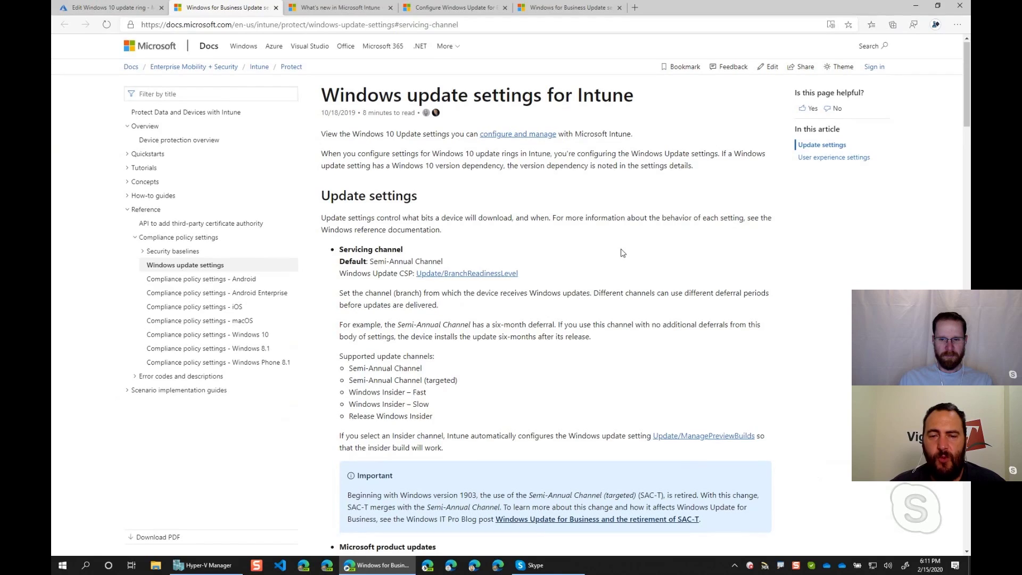
Read the article's Important note about the SAC-T retirement.
scroll(623, 253, "down", 1)
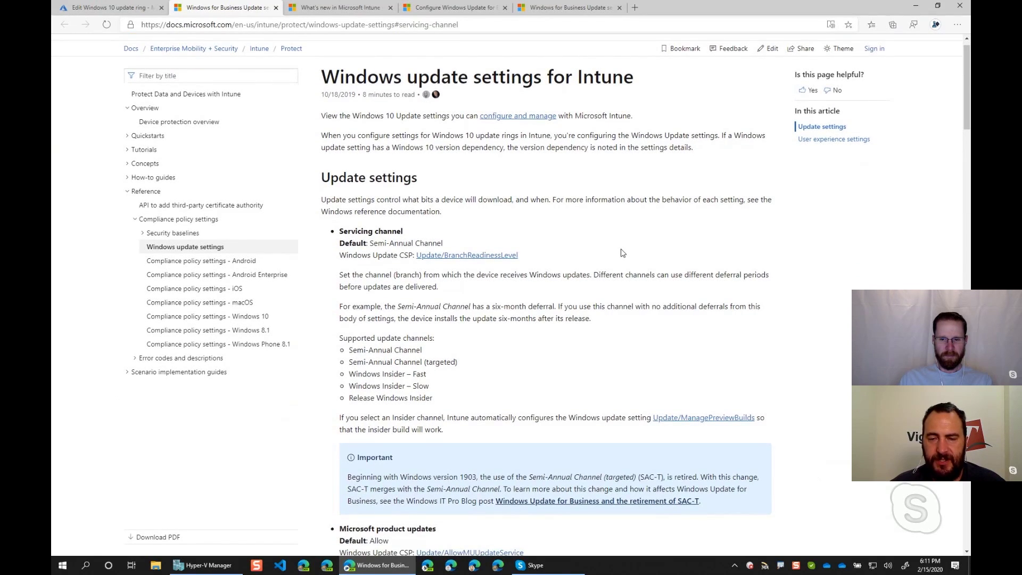
scroll(623, 253, "down", 1)
scroll(622, 253, "down", 5)
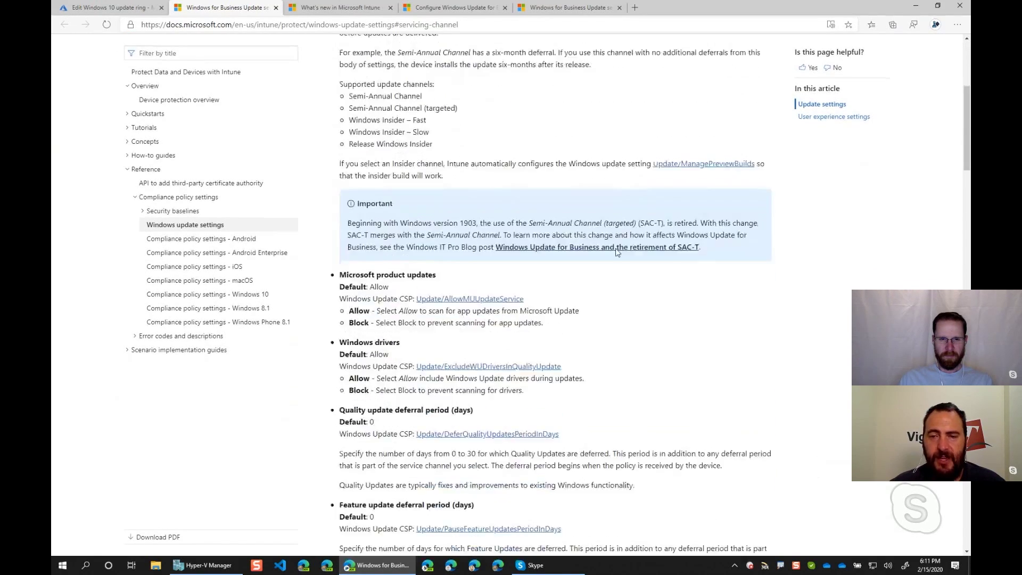
left_click_drag(346, 188, 747, 213)
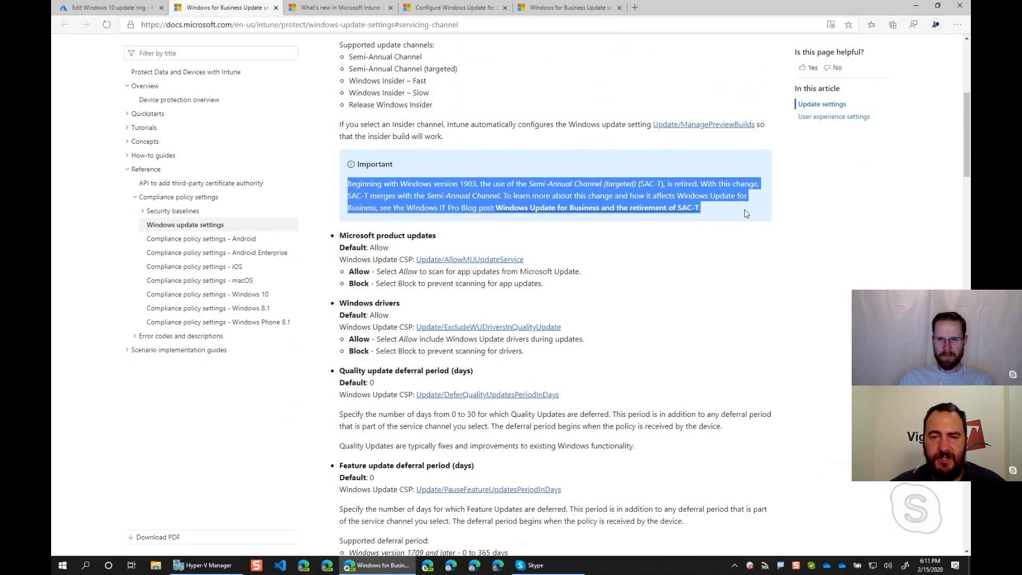
left_click(723, 251)
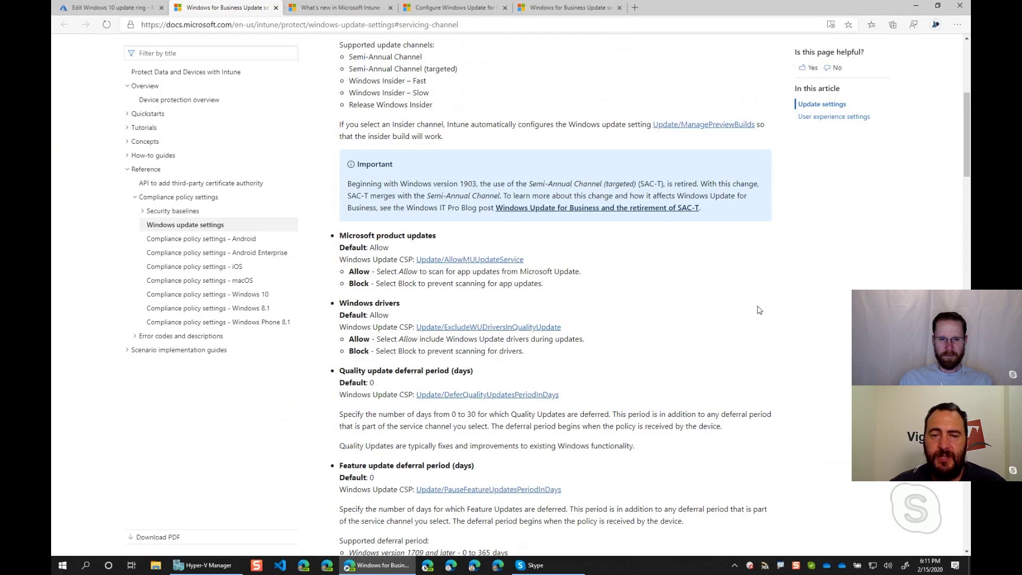
scroll(759, 310, "up", 6)
Set the pilot update ring's servicing channel to Semi-Annual Channel.
left_click(111, 9)
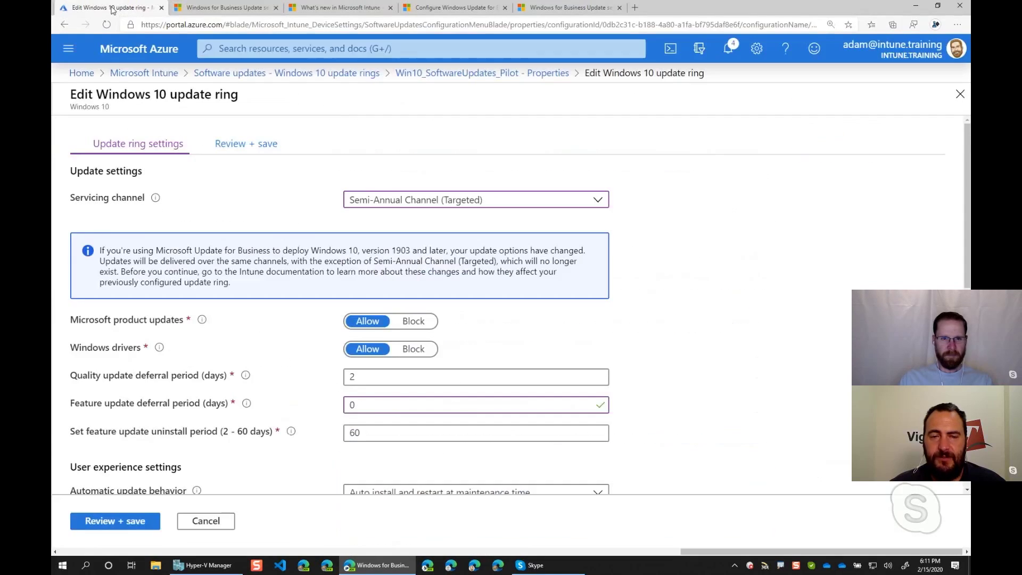
left_click(468, 199)
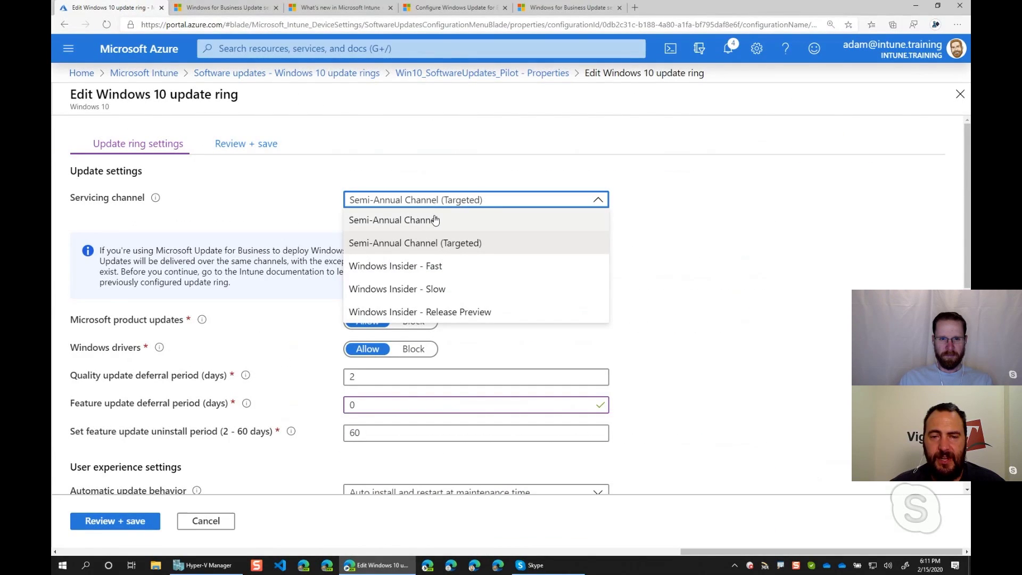
left_click(434, 220)
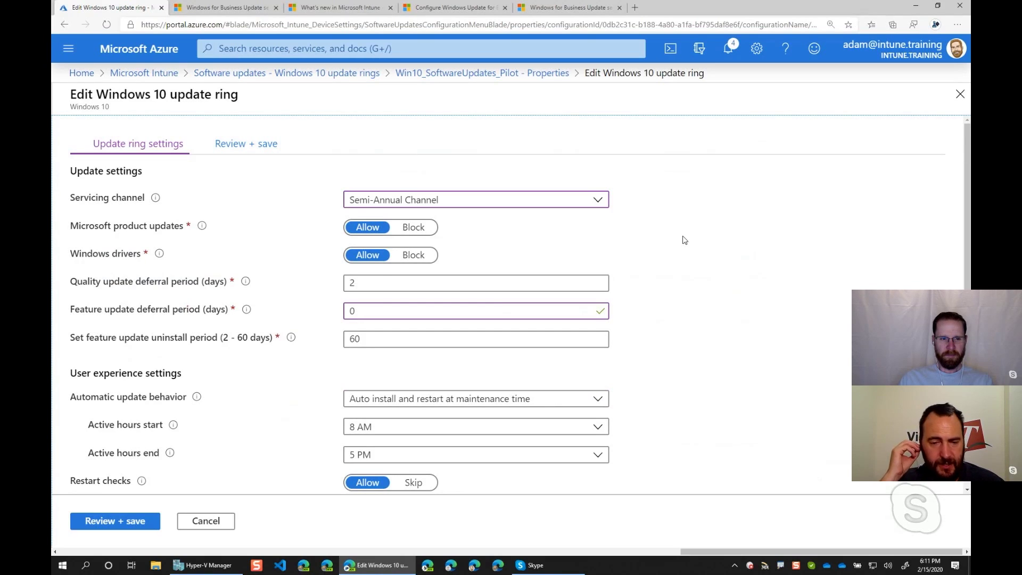
scroll(684, 240, "down", 1)
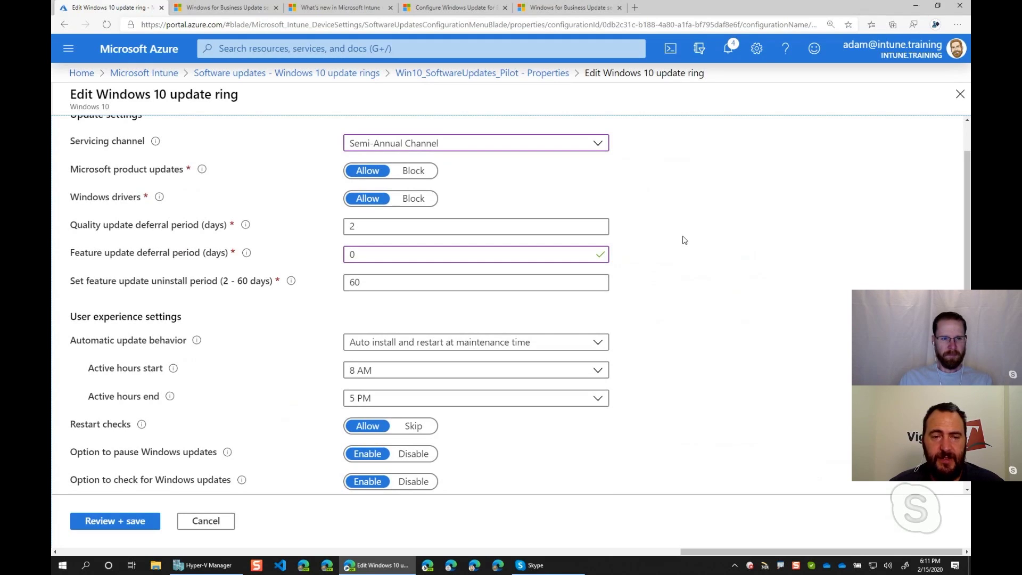
Review and save the pilot ring, then return to the Windows 10 update rings list.
left_click(135, 523)
left_click(104, 523)
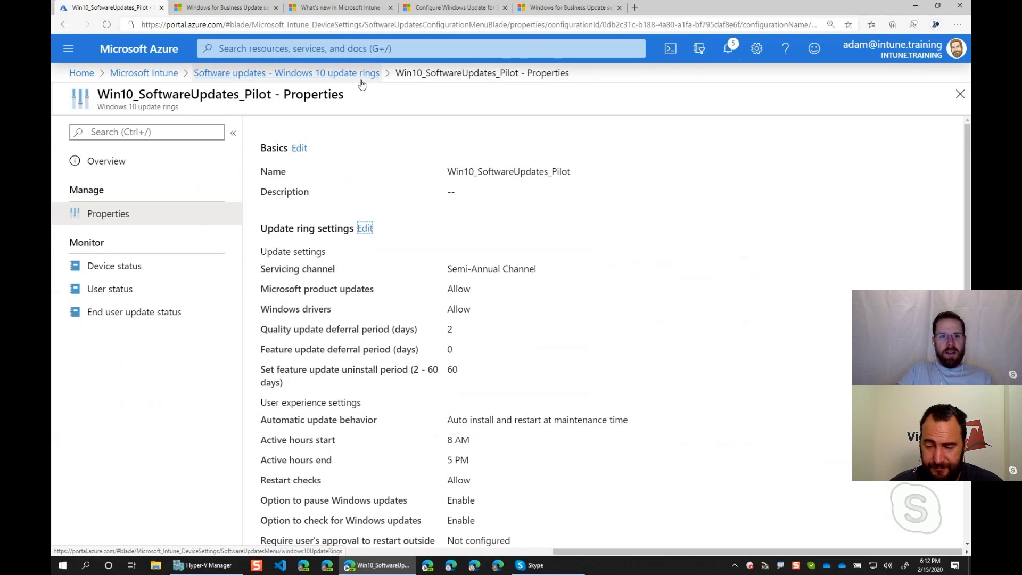
left_click(325, 78)
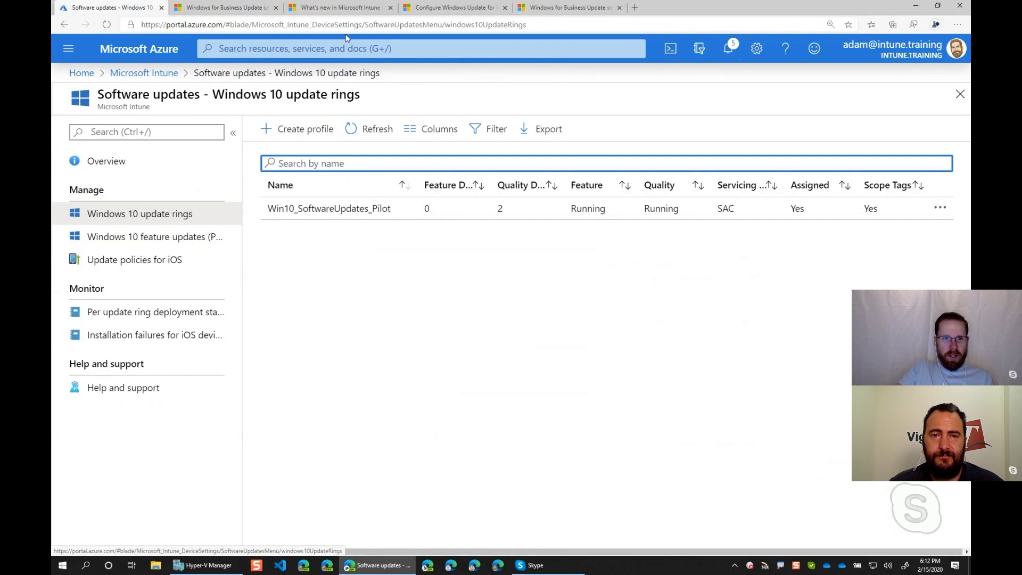
Switch to the What's new in Microsoft Intune page and scroll down.
left_click(341, 7)
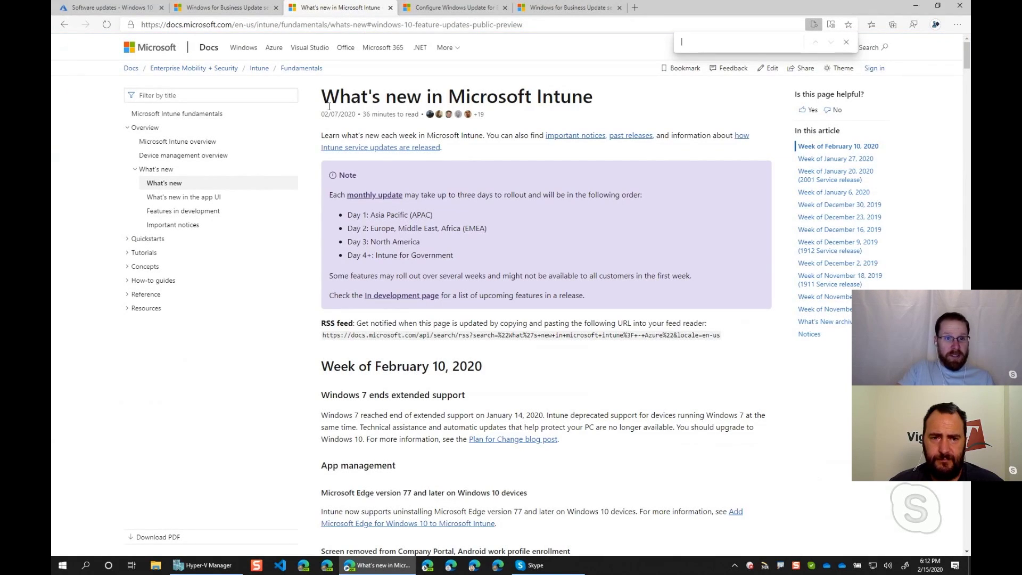
left_click_drag(583, 106, 575, 80)
left_click(587, 98)
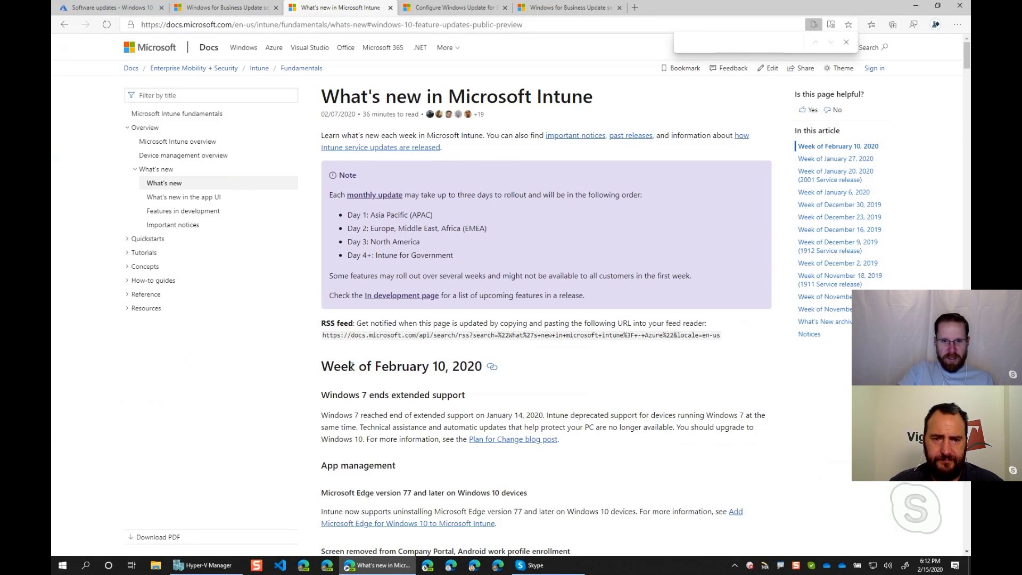
scroll(367, 405, "down", 4)
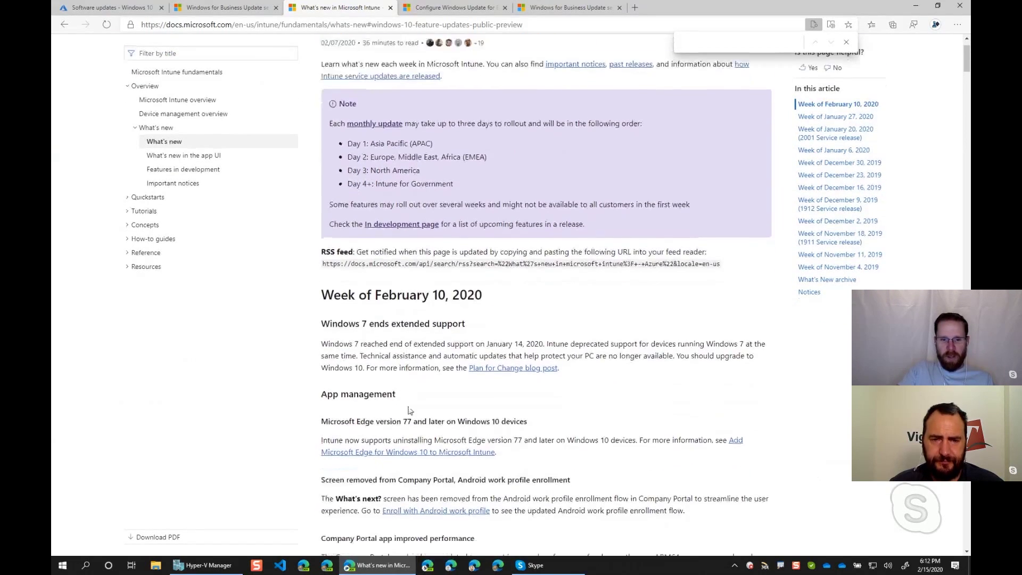
Search the page for 'feature' and jump to the Autopilot feature update deployment heading.
left_click(734, 45)
type("f")
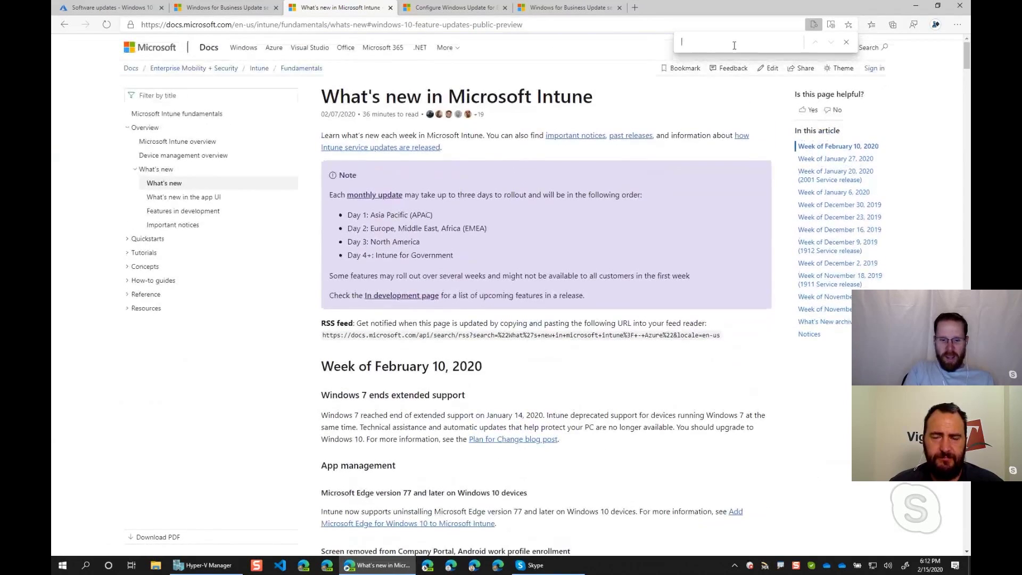
type("eatreu")
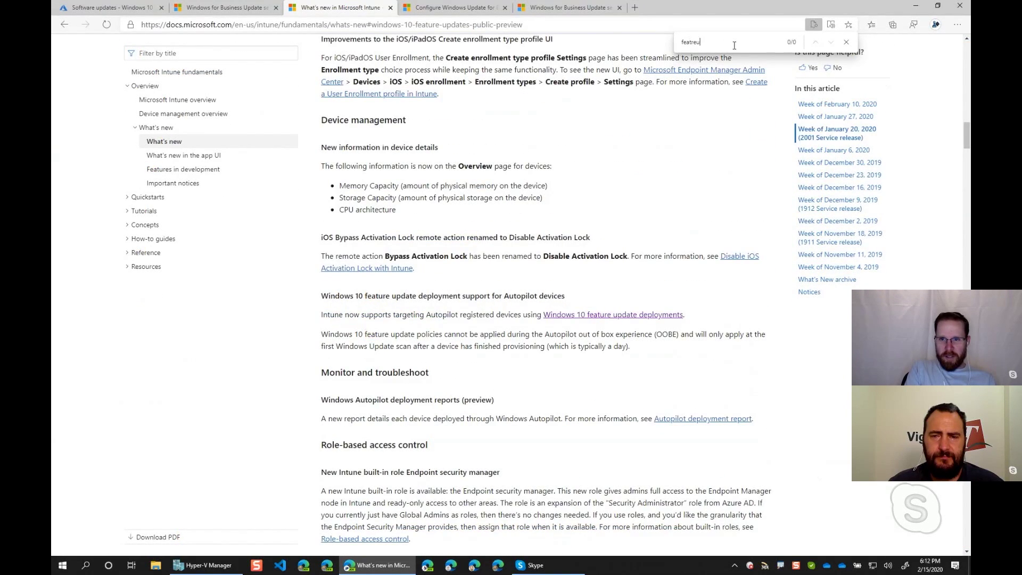
key("BackSpace")
key("BackSpace")
key("BackSpace")
type("ure")
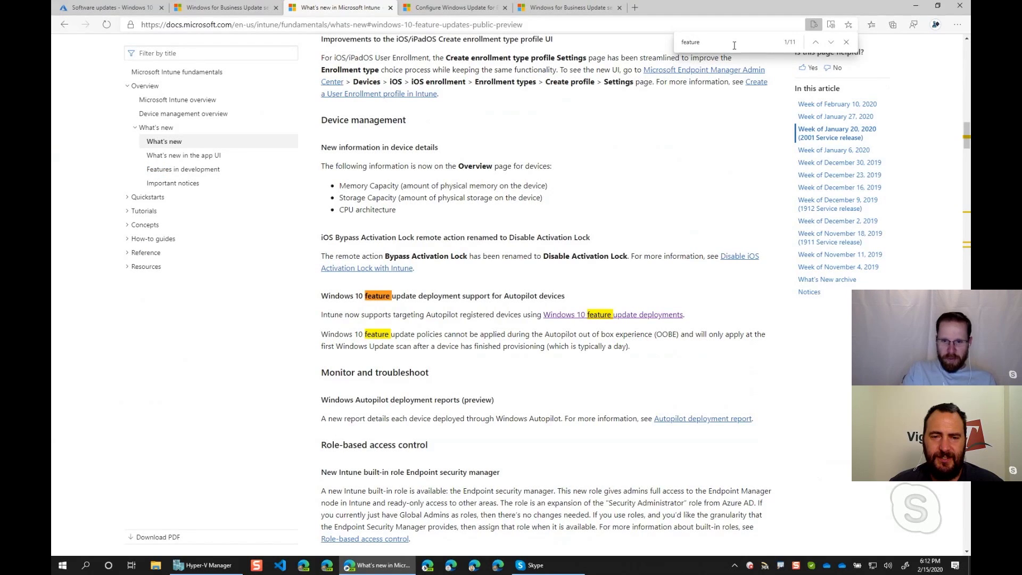
scroll(571, 108, "down", 3)
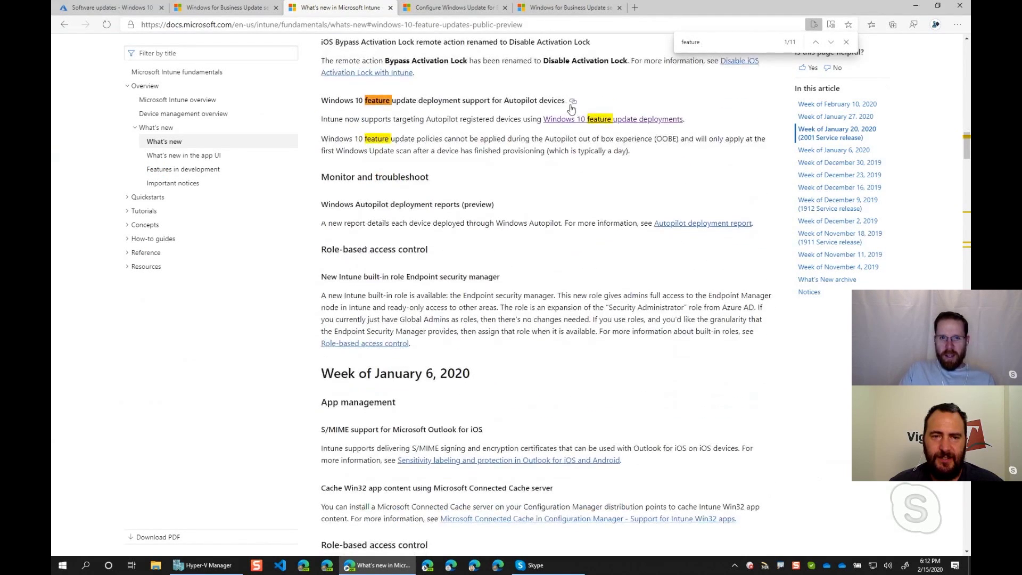
left_click(572, 105)
left_click_drag(321, 39, 658, 122)
left_click(658, 122)
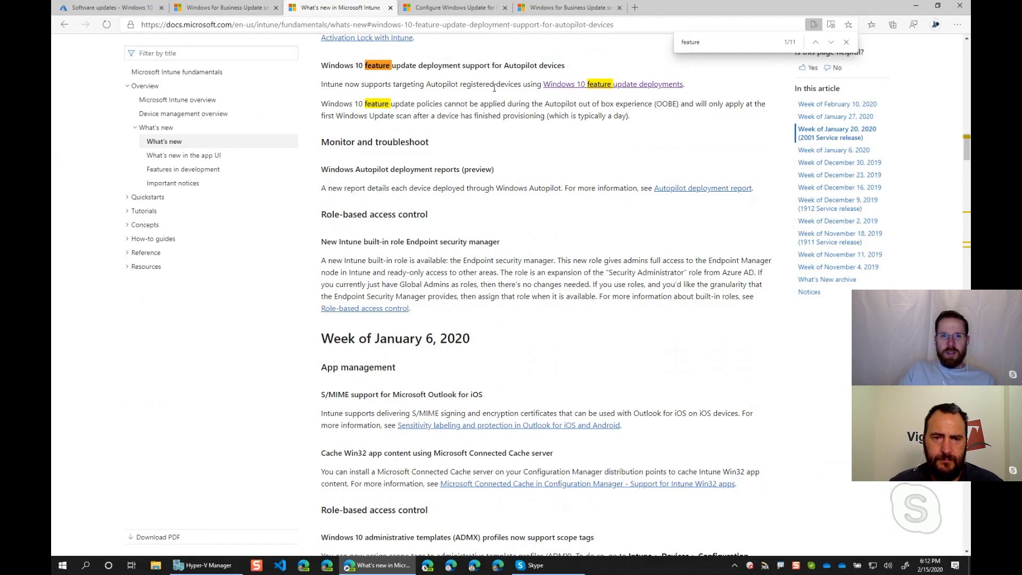
left_click_drag(321, 89, 699, 91)
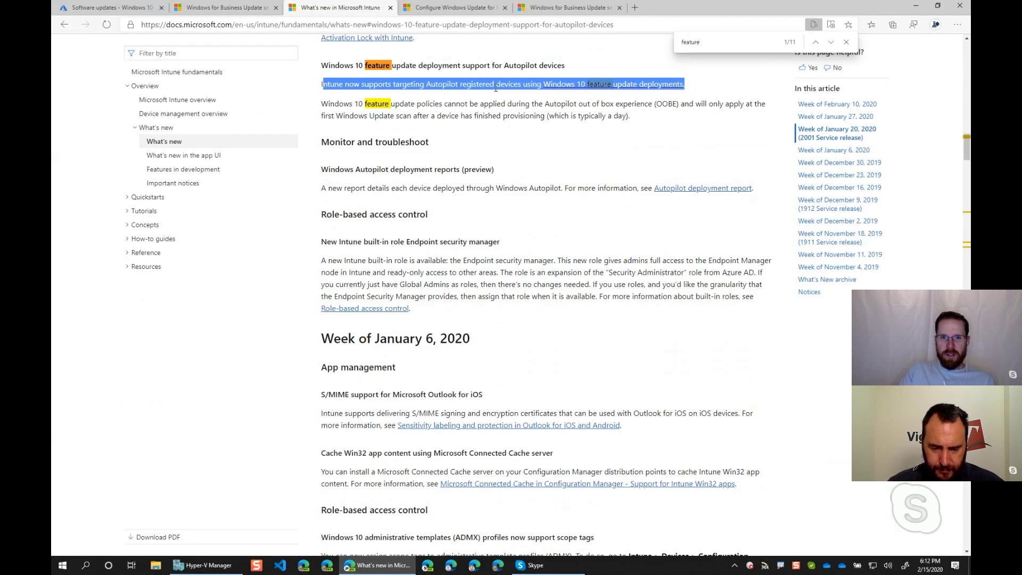
left_click(475, 86)
left_click_drag(427, 85, 494, 85)
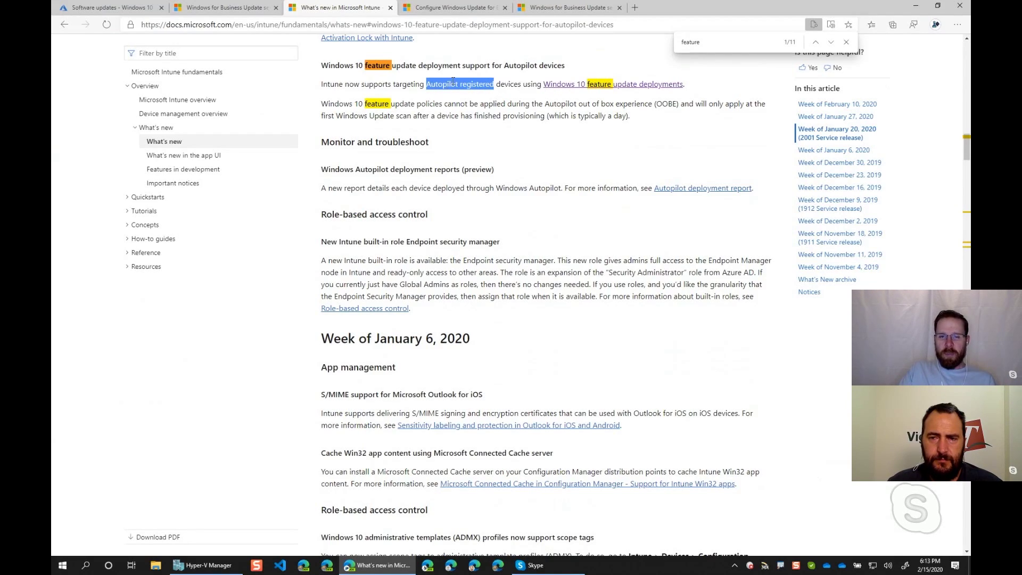
left_click(322, 104)
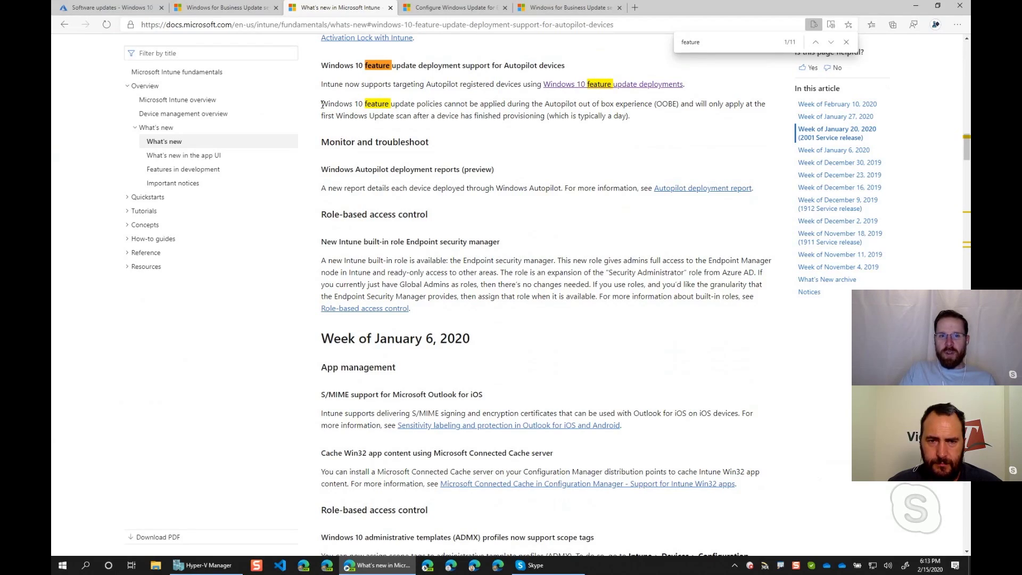
left_click_drag(322, 104, 649, 124)
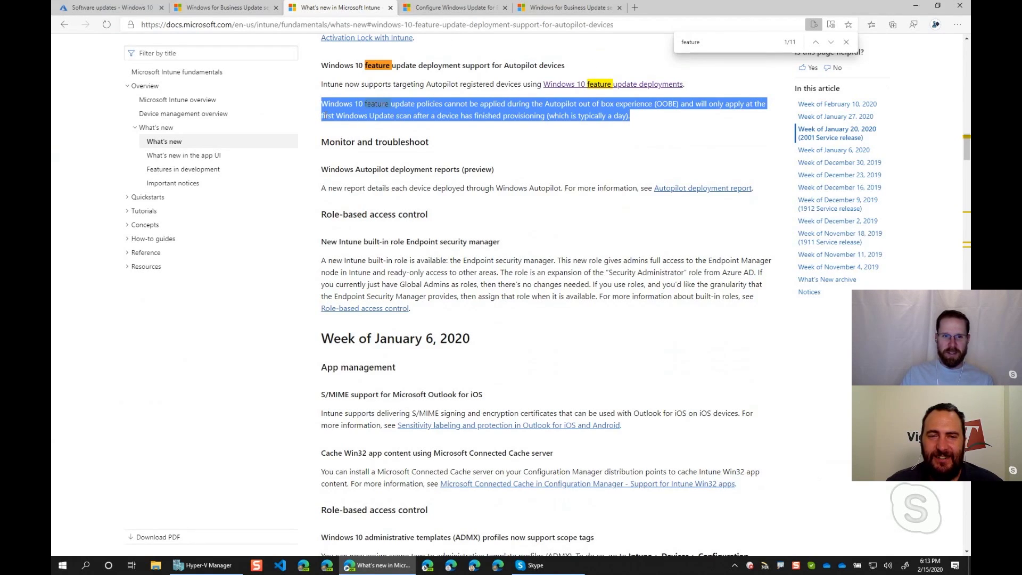
left_click(322, 118)
left_click_drag(323, 118, 641, 118)
left_click(612, 116)
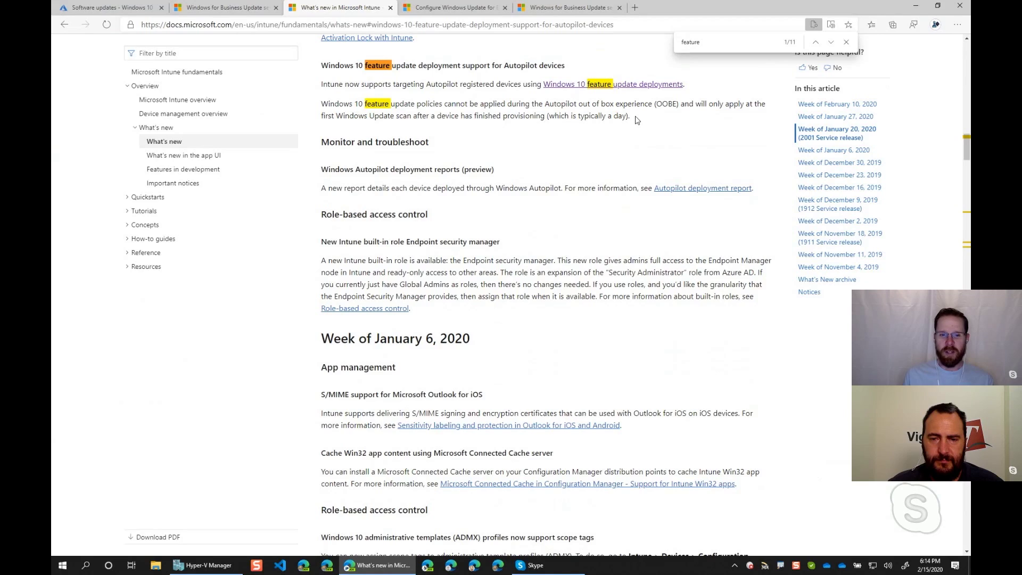
Step through 'feature' matches, refine the search to 'feature update', and locate the November 18 entry.
left_click(832, 44)
left_click(832, 44)
left_click(832, 45)
left_click(832, 44)
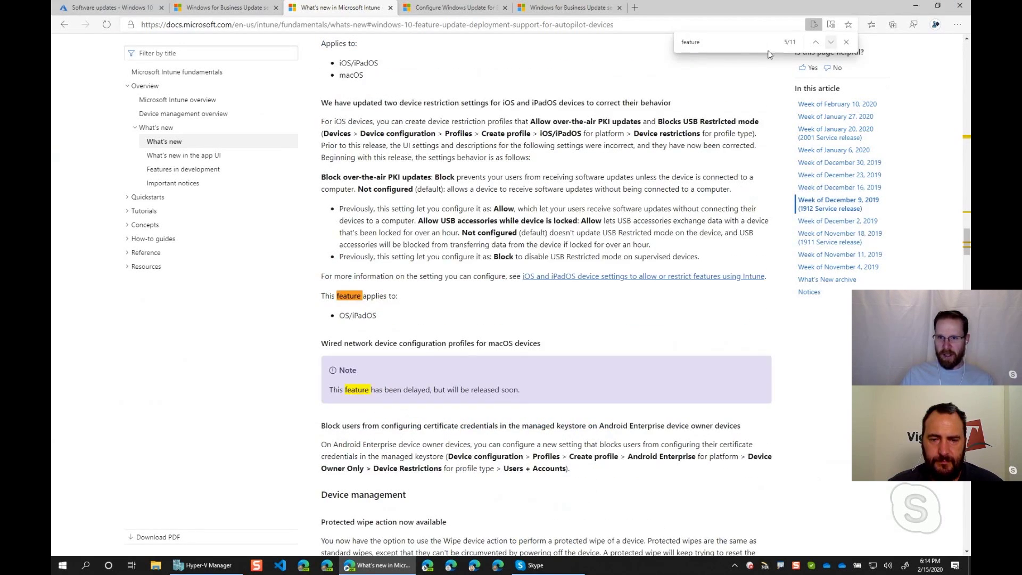
type("update")
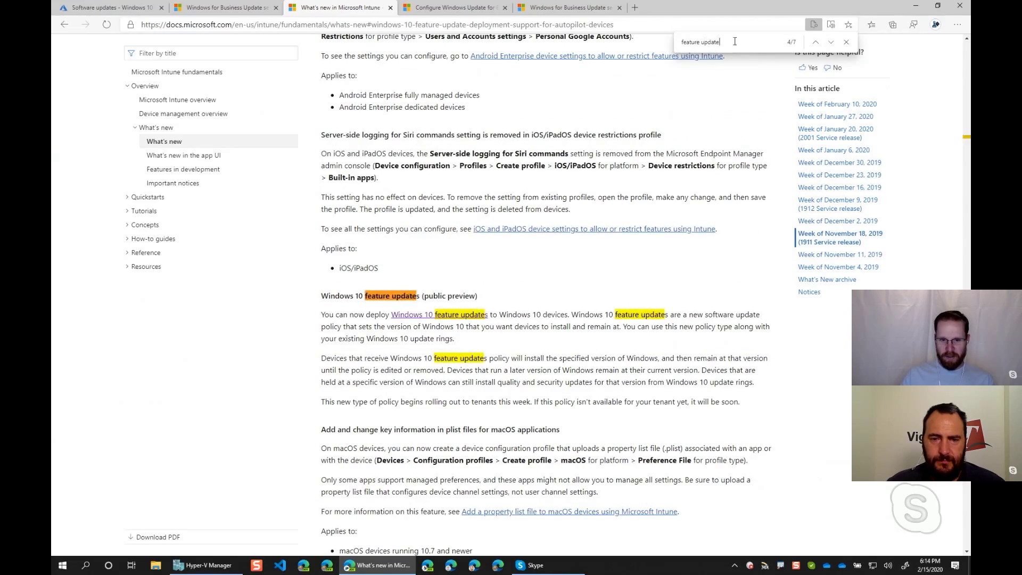
scroll(468, 288, "up", 6)
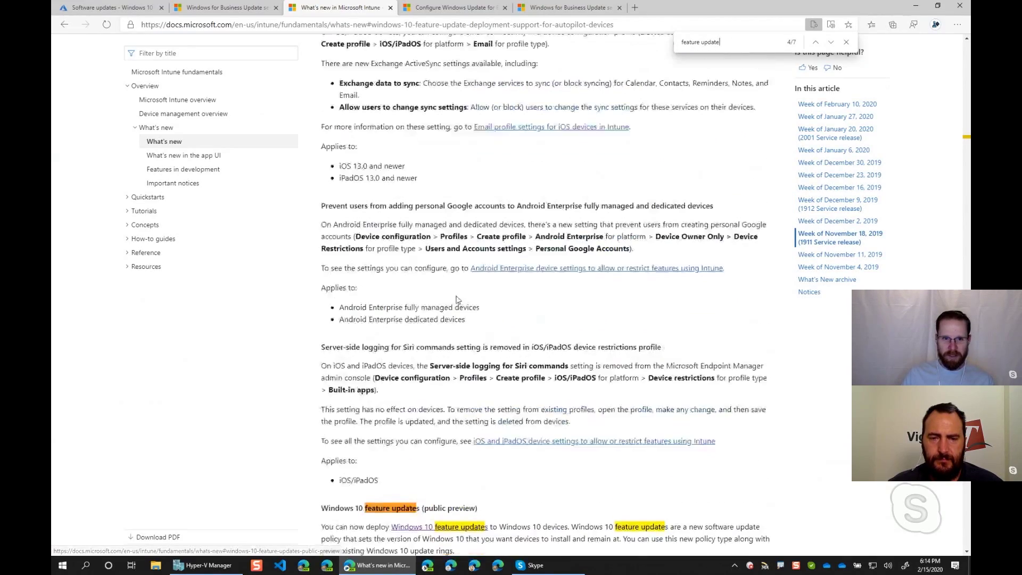
scroll(423, 274, "up", 8)
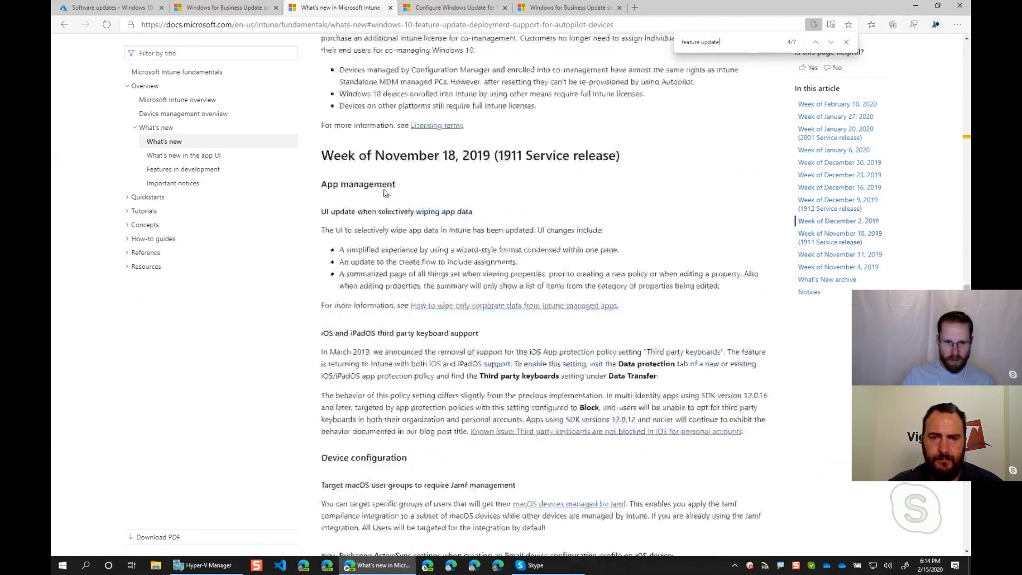
left_click_drag(323, 164, 639, 168)
scroll(413, 292, "down", 2)
scroll(412, 292, "down", 15)
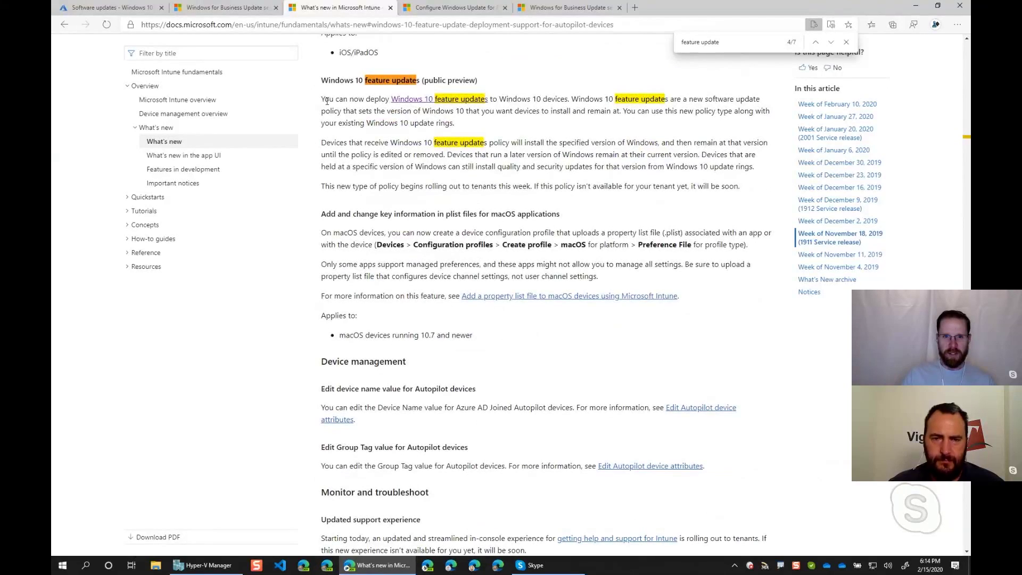
Close Find, read the feature updates preview note, and open its 'Windows 10 feature updates' link in a new tab.
left_click(846, 41)
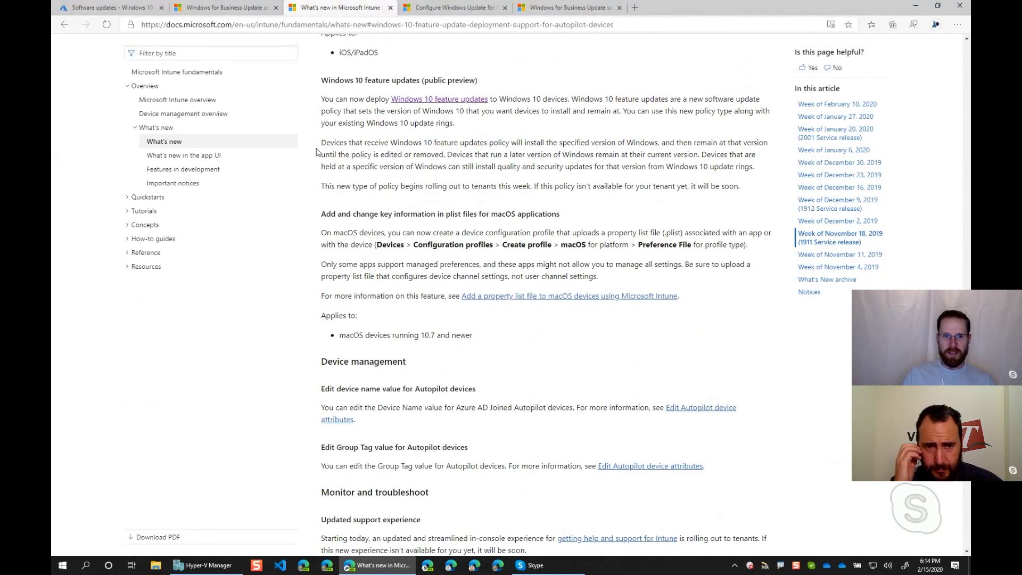
left_click_drag(321, 143, 687, 180)
left_click(546, 213)
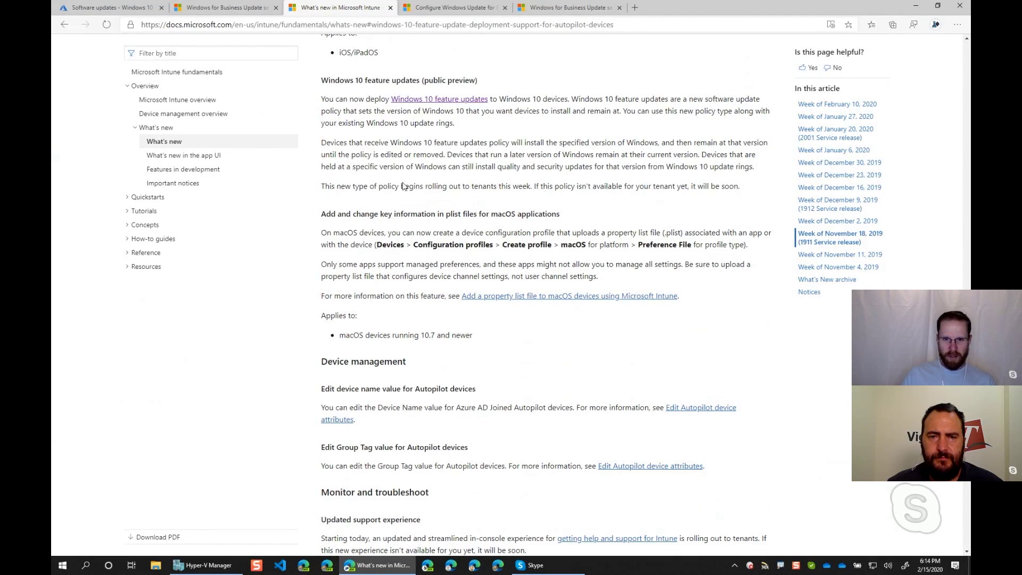
left_click_drag(734, 191, 323, 185)
left_click(529, 186)
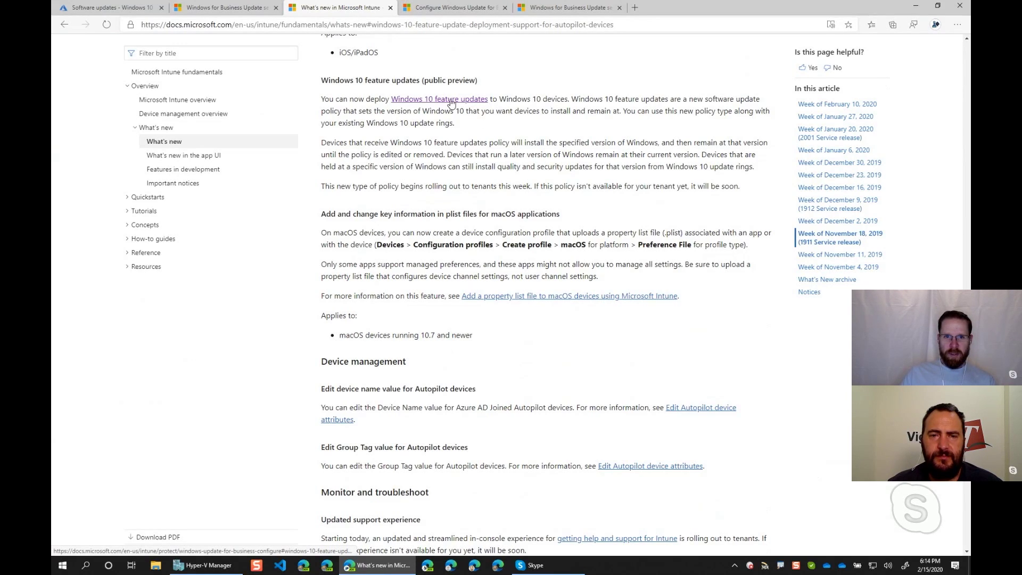
left_click(451, 103, "ctrl")
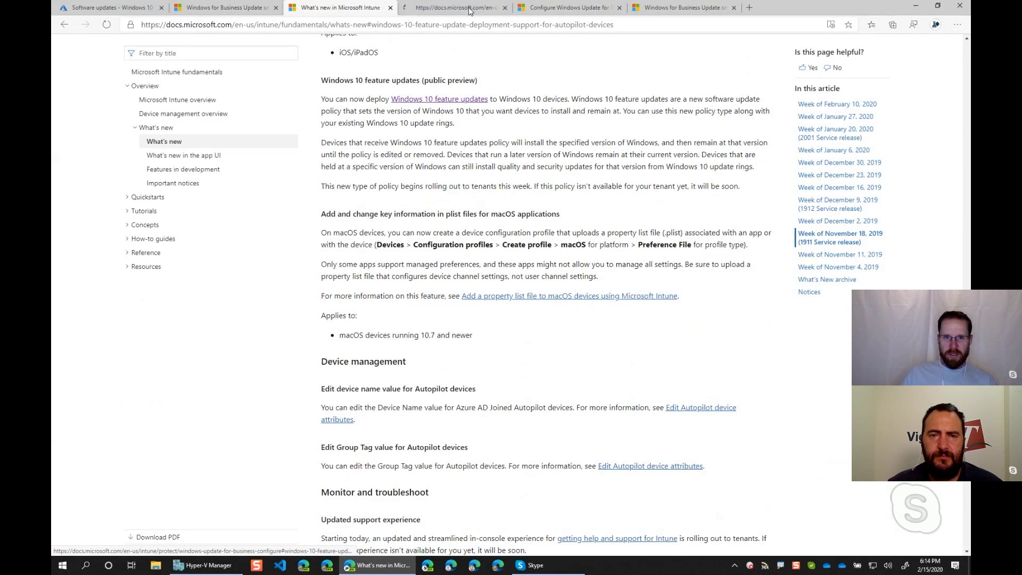
Switch to the Configure Windows Update for Business tab and scroll through its Windows 10 feature updates section.
left_click(439, 10)
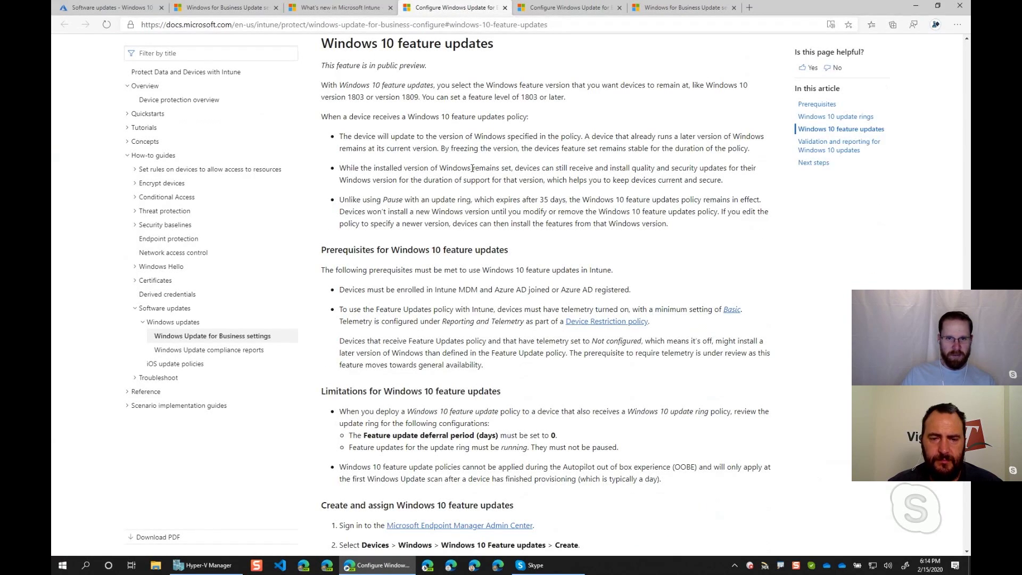
left_click(559, 9)
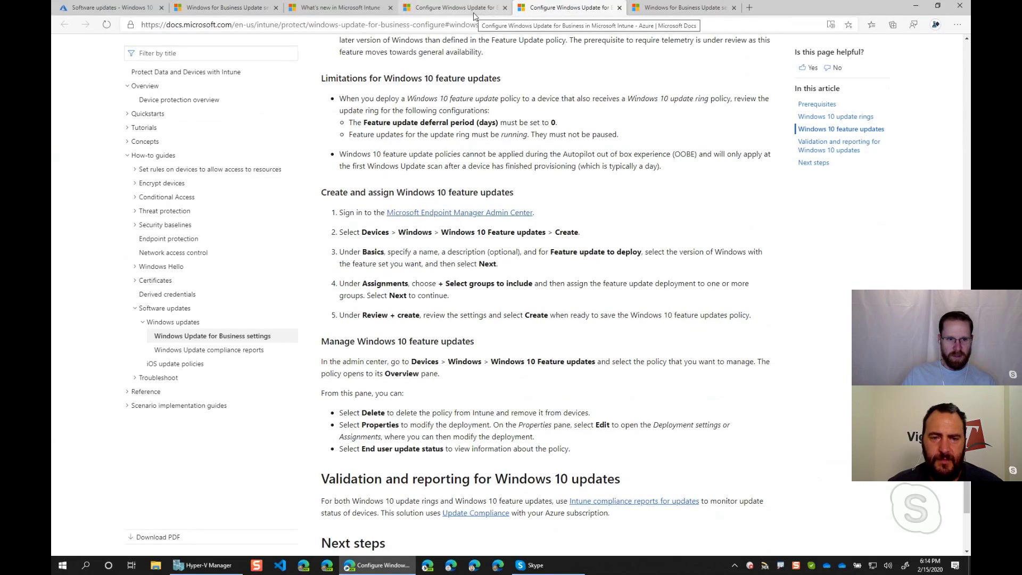
left_click(474, 15)
scroll(434, 306, "down", 5)
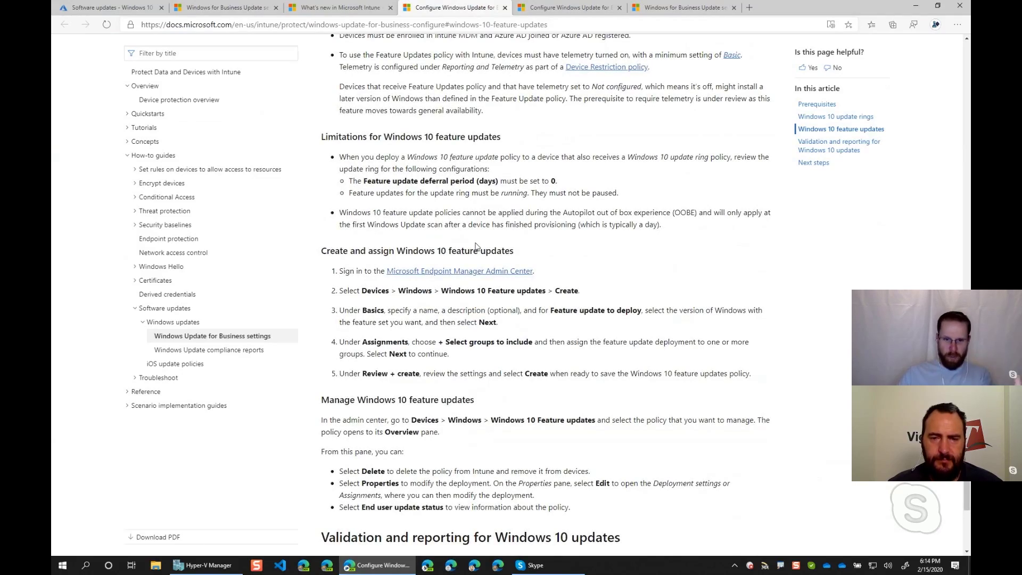
scroll(480, 370, "down", 1)
scroll(480, 369, "down", 2)
scroll(554, 366, "up", 5)
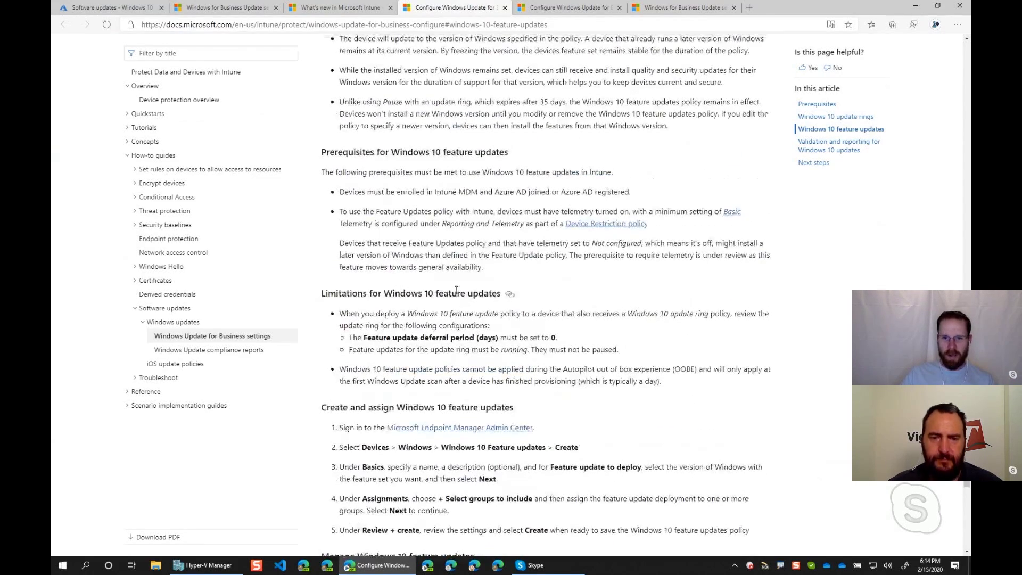
scroll(340, 292, "up", 2)
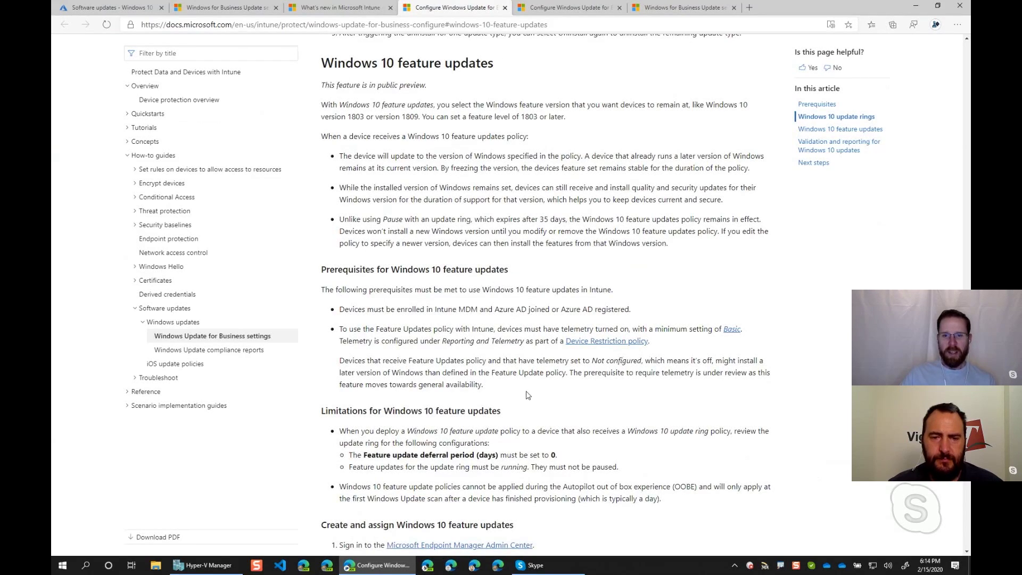
Highlight the Intune MDM enrollment and telemetry prerequisite bullets.
left_click_drag(345, 311, 496, 321)
left_click(459, 321)
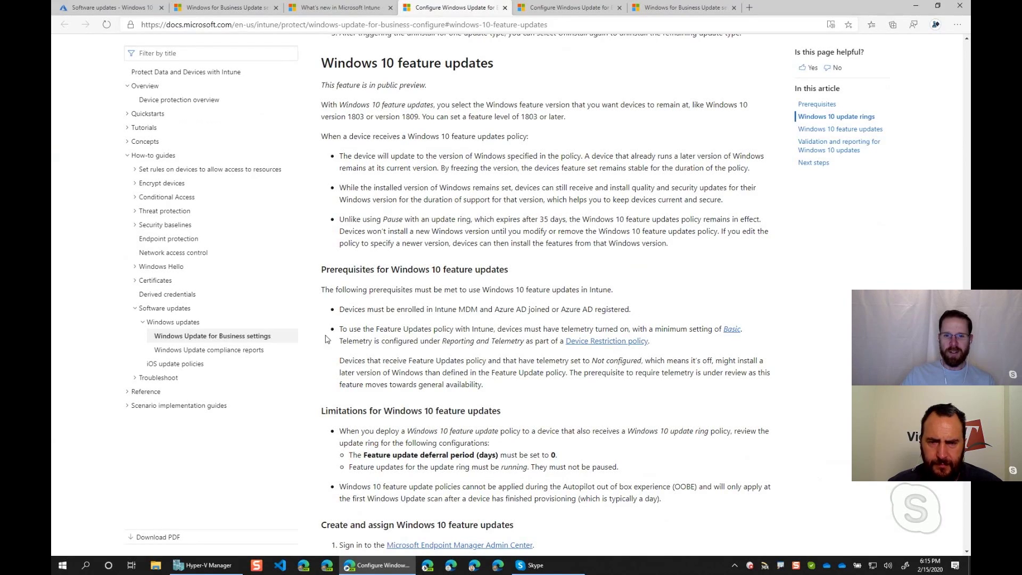
left_click_drag(341, 331, 443, 341)
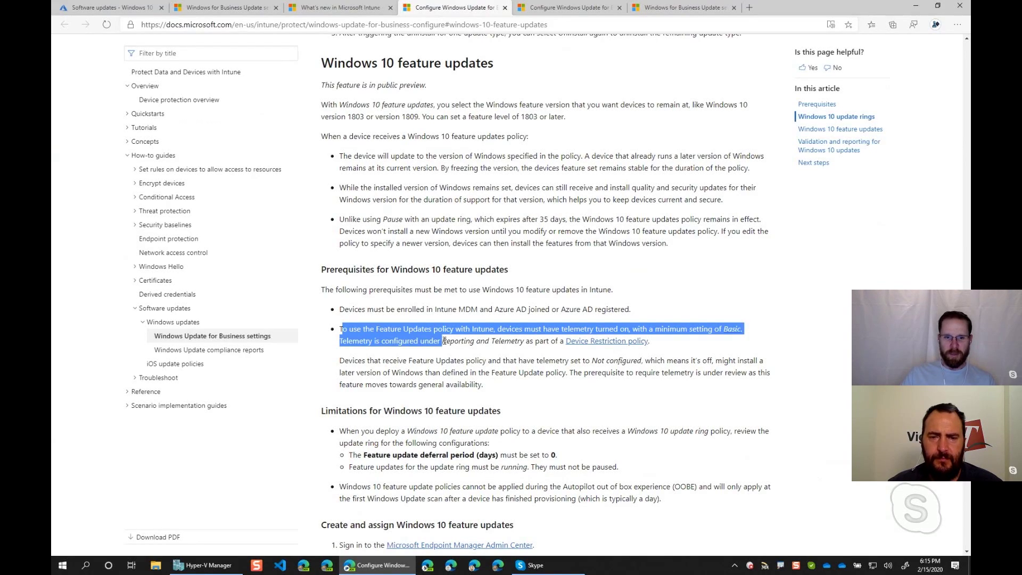
left_click(416, 376)
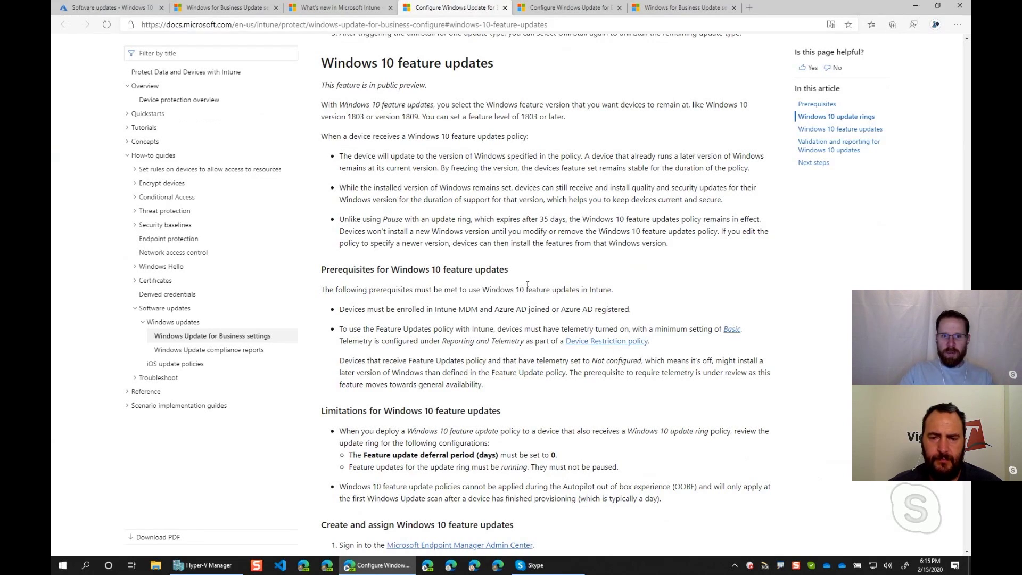
scroll(547, 239, "up", 1)
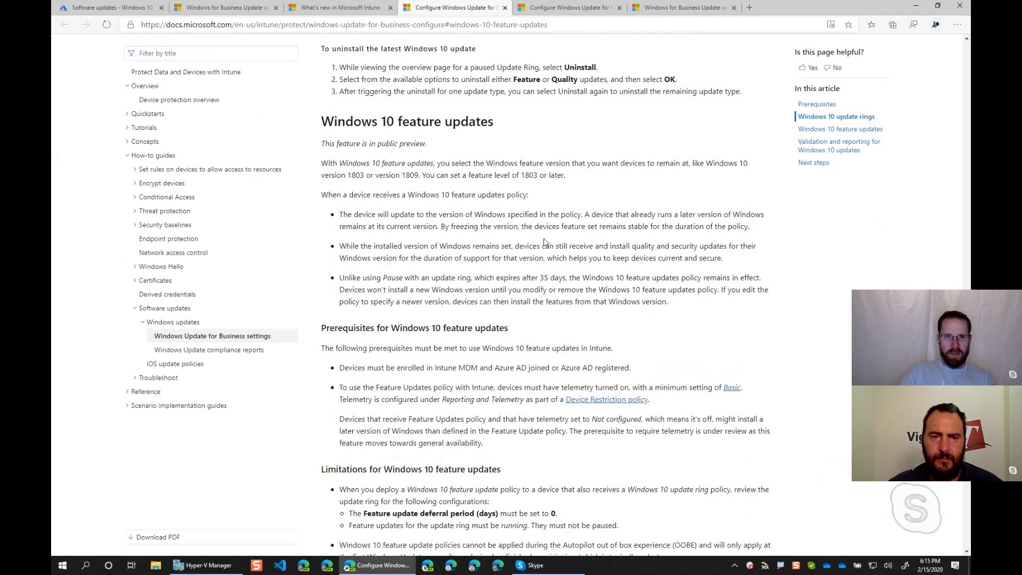
Open Win10_SoftwareUpdates_Pilot's properties from the update rings page and edit its update ring settings.
left_click(107, 8)
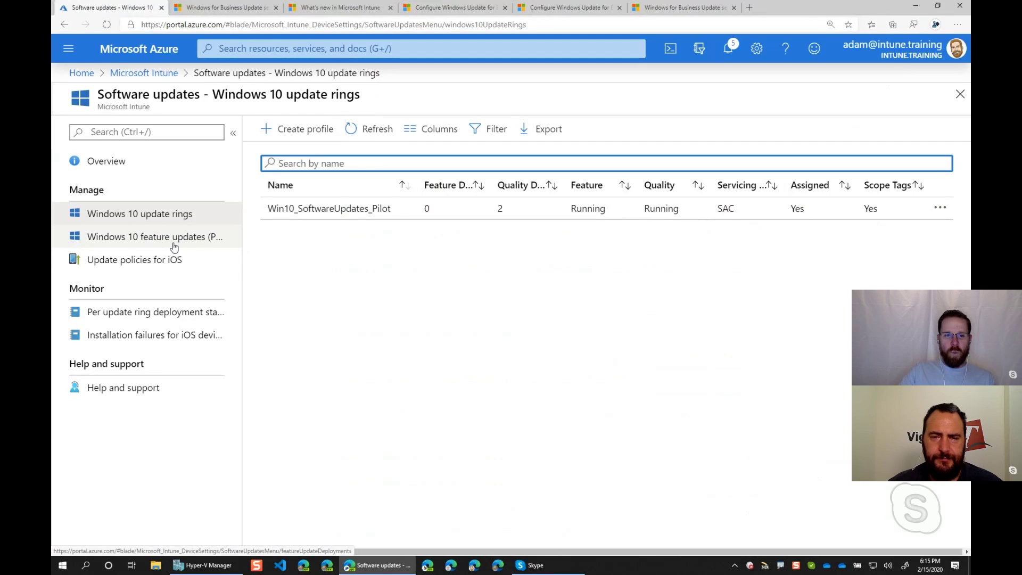
left_click(341, 215)
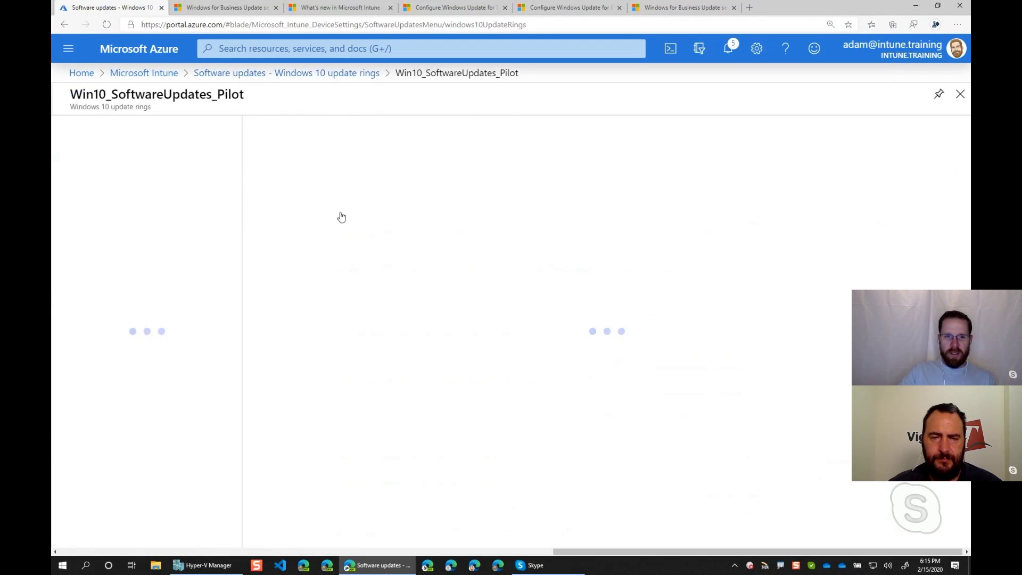
left_click(130, 216)
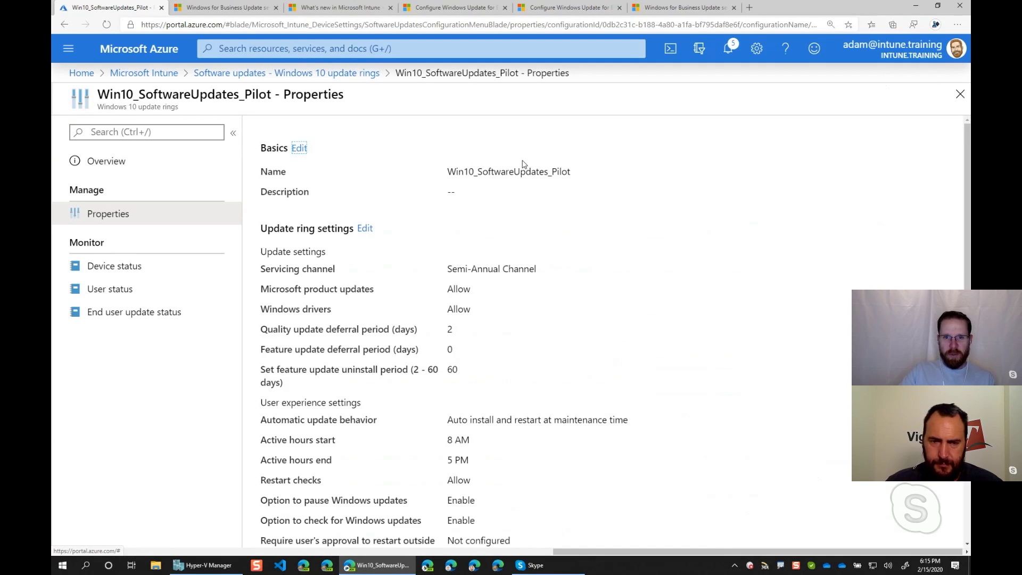
left_click(365, 229)
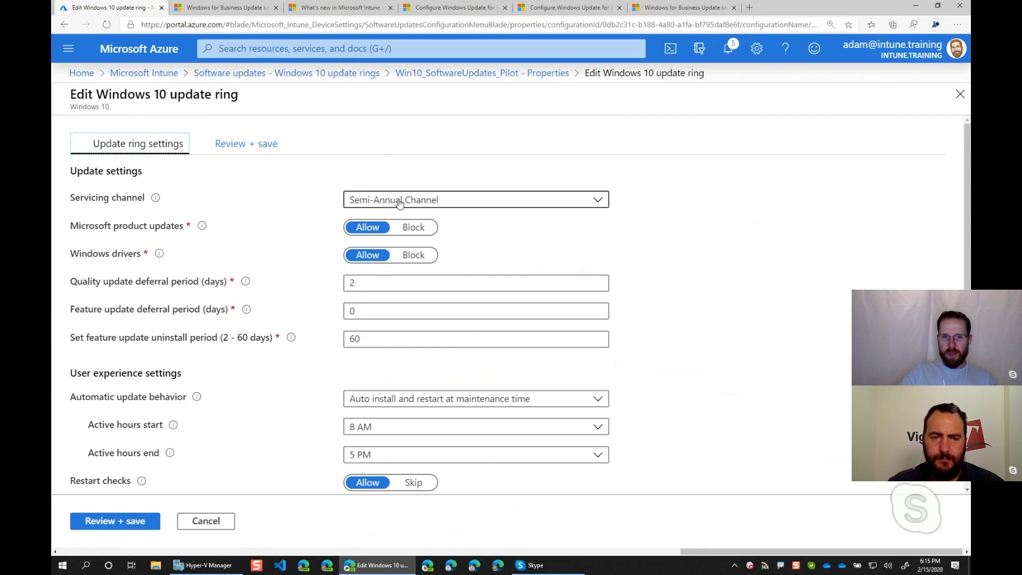
Check the servicing channel choices, close them unchanged, and leave the edit form via the breadcrumb.
left_click(466, 202)
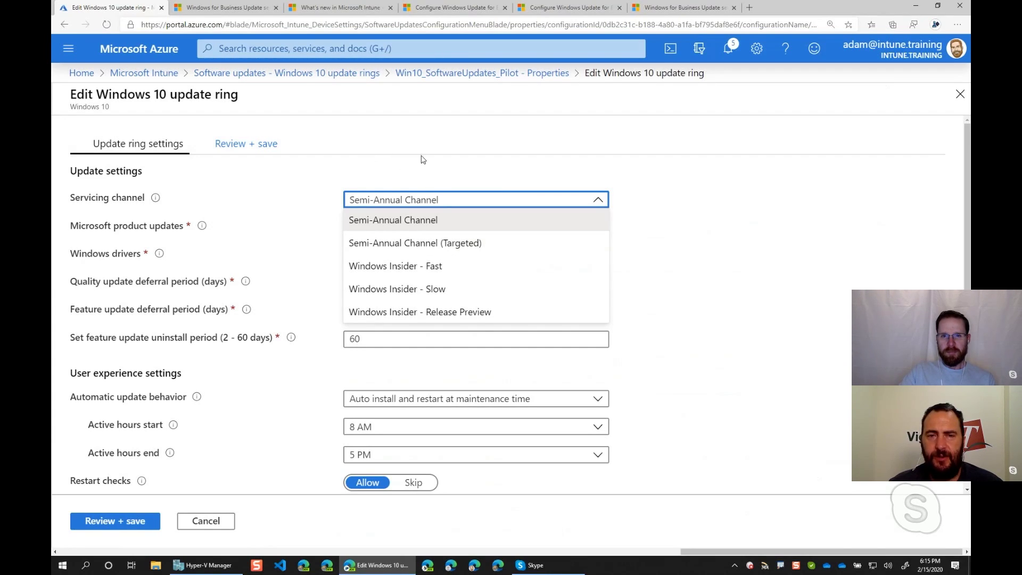
left_click(386, 125)
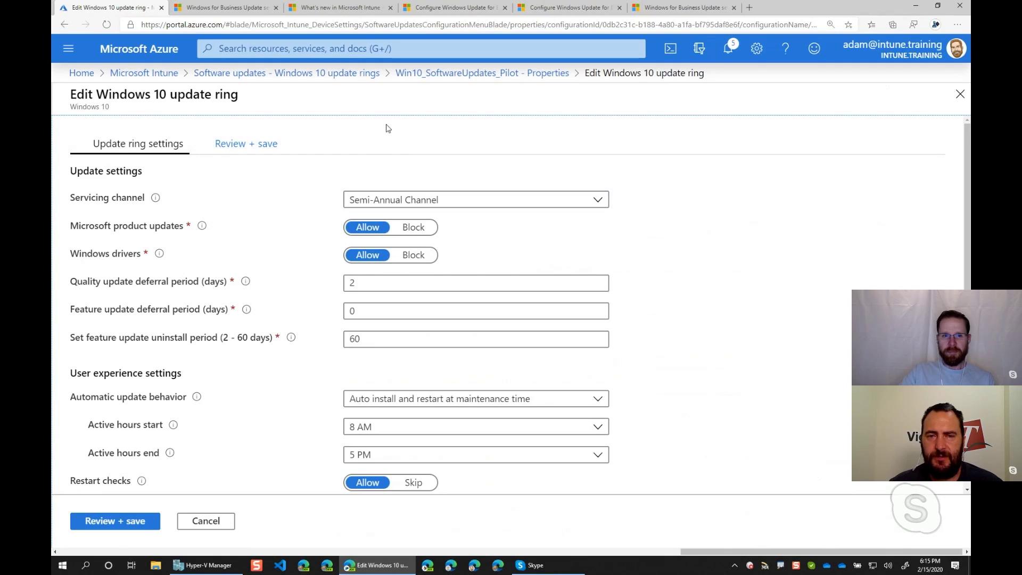
left_click(349, 75)
Open Windows 10 feature updates (Preview) and inspect the 1909 Pilot profile's actions menu.
left_click(212, 241)
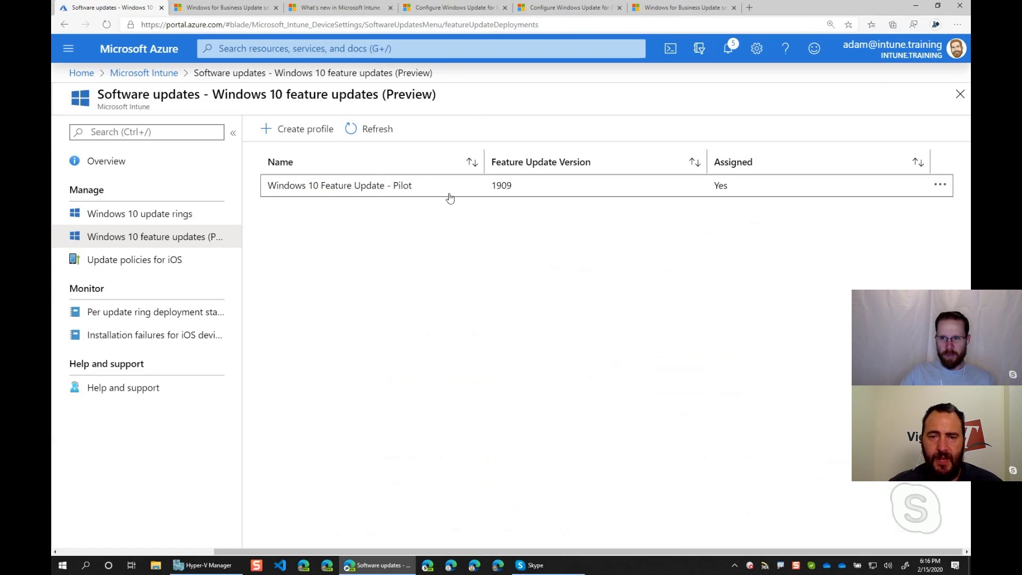
left_click(939, 185)
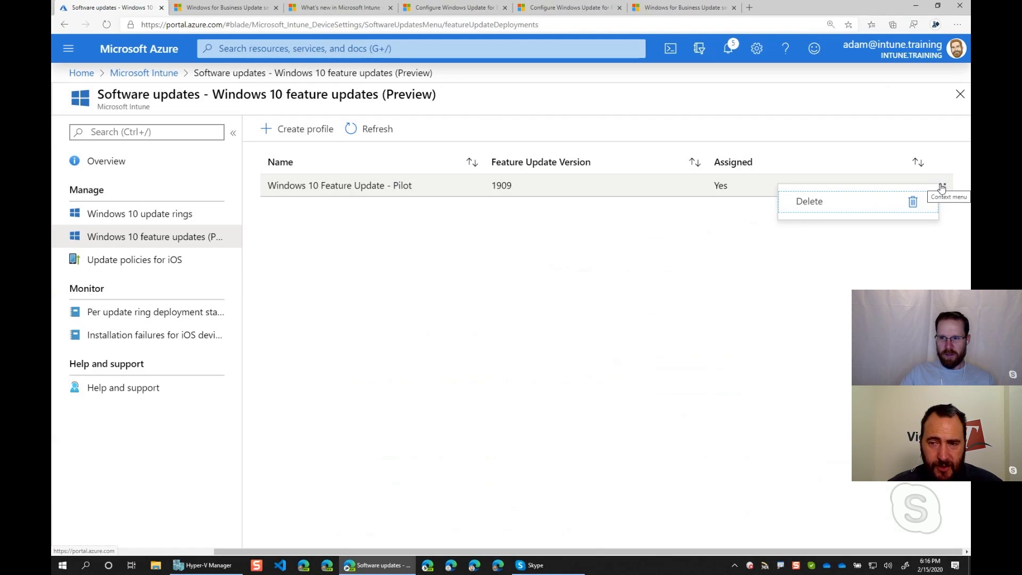
left_click(551, 313)
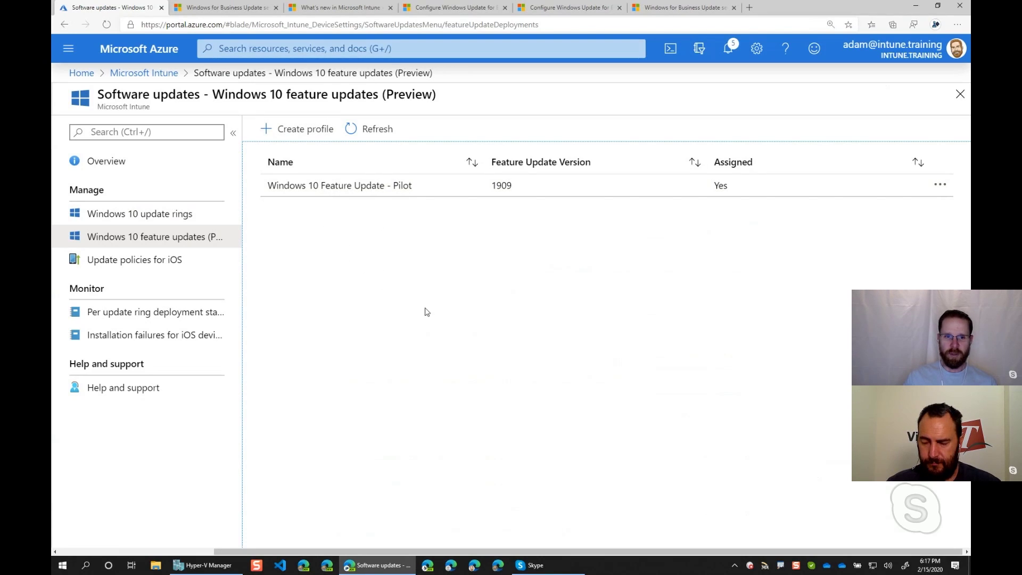
Go to the Windows 10 update rings list, widen the Name column, and open Win10_SoftwareUpdates_Pilot.
left_click(139, 216)
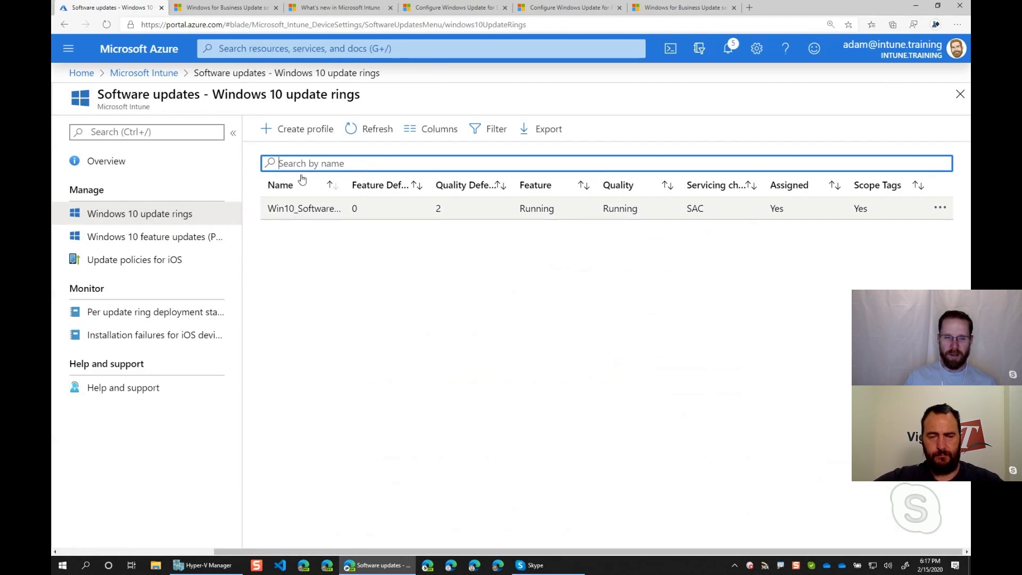
double_click(343, 185)
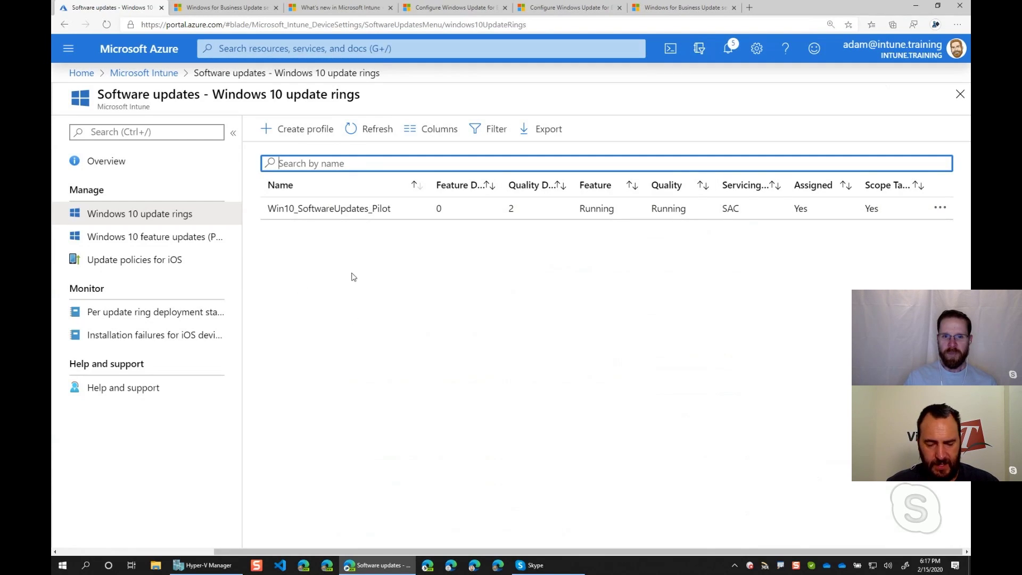
left_click(364, 208)
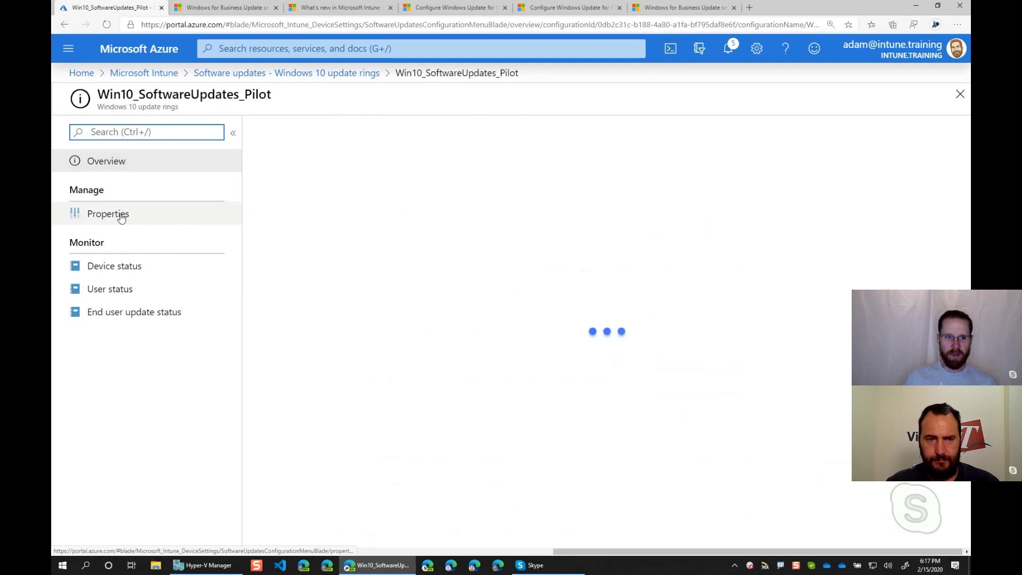
Review the pilot ring's properties, confirming Semi-Annual Channel and 0-day feature deferral.
left_click(121, 218)
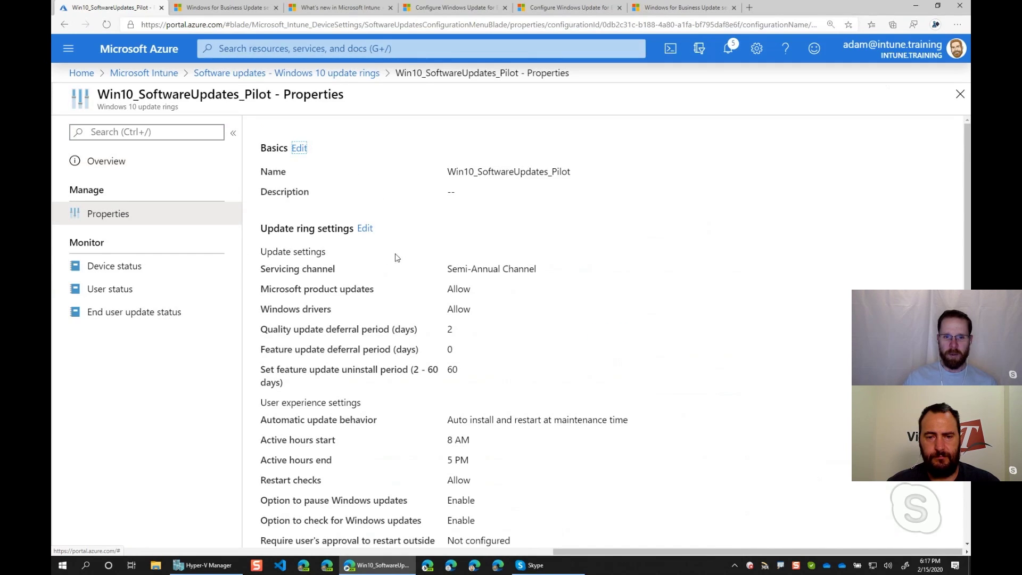
scroll(424, 255, "down", 2)
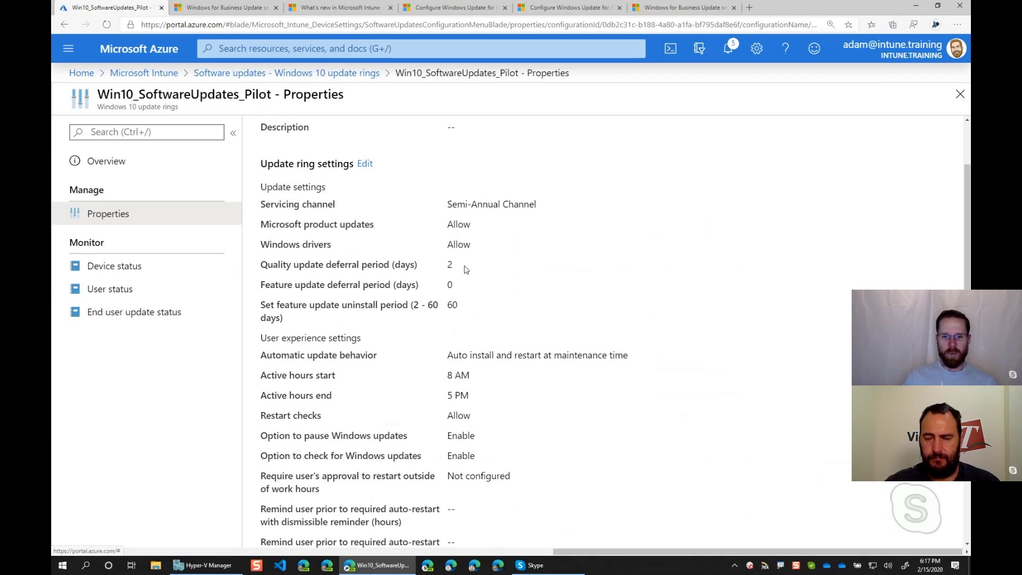
scroll(465, 269, "up", 1)
scroll(464, 269, "down", 4)
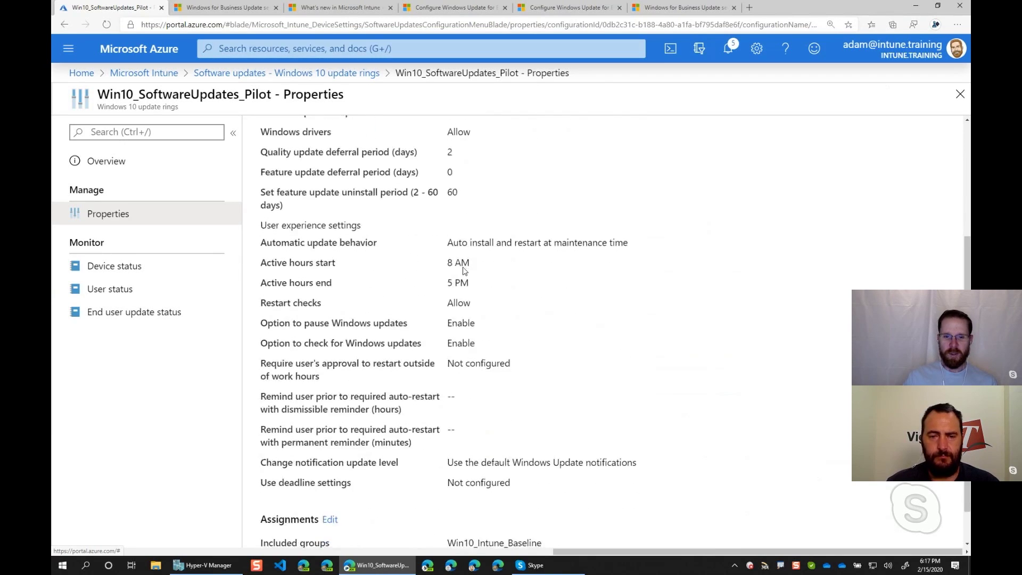
scroll(463, 269, "up", 4)
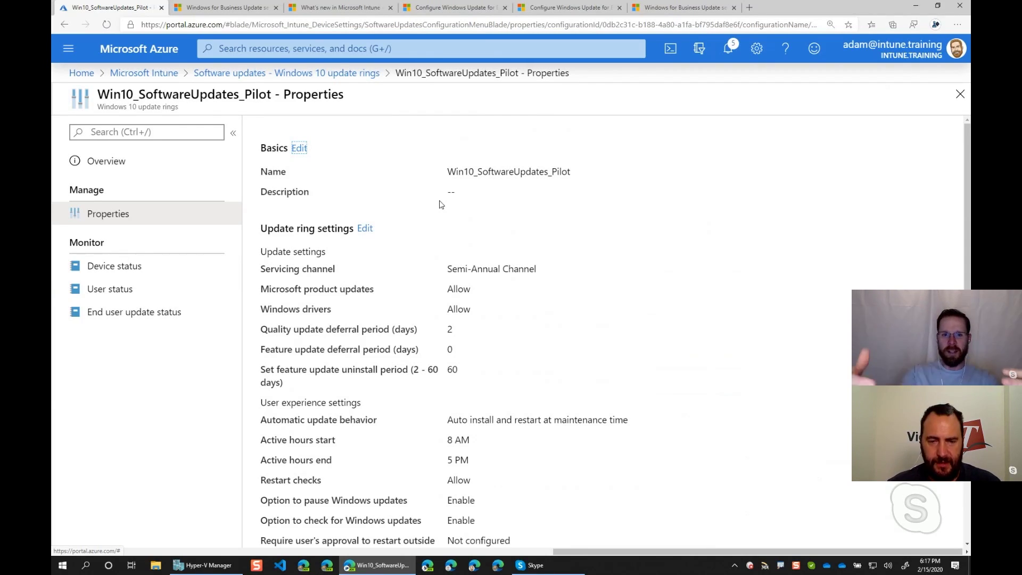
scroll(452, 362, "down", 3)
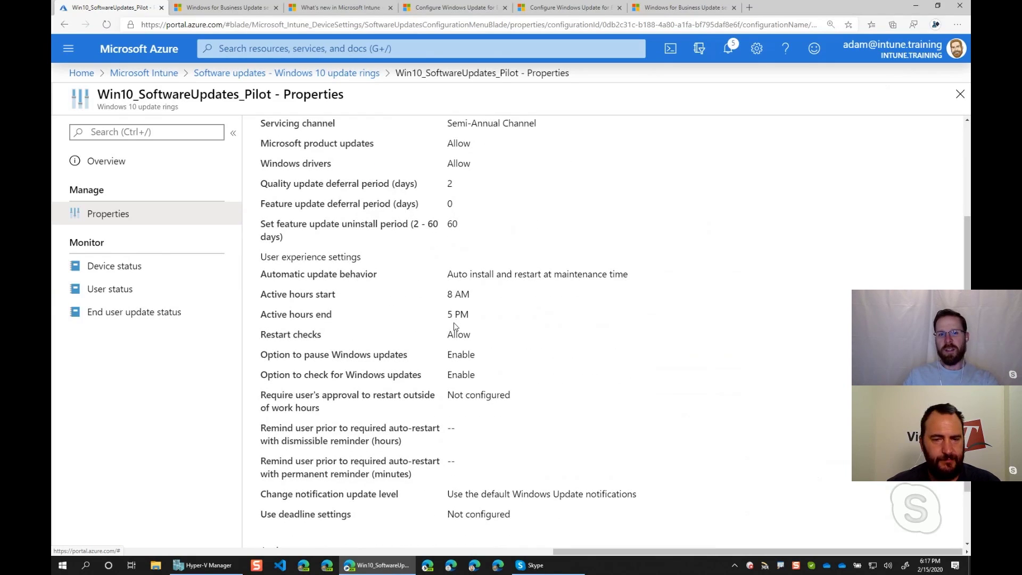
scroll(453, 326, "up", 1)
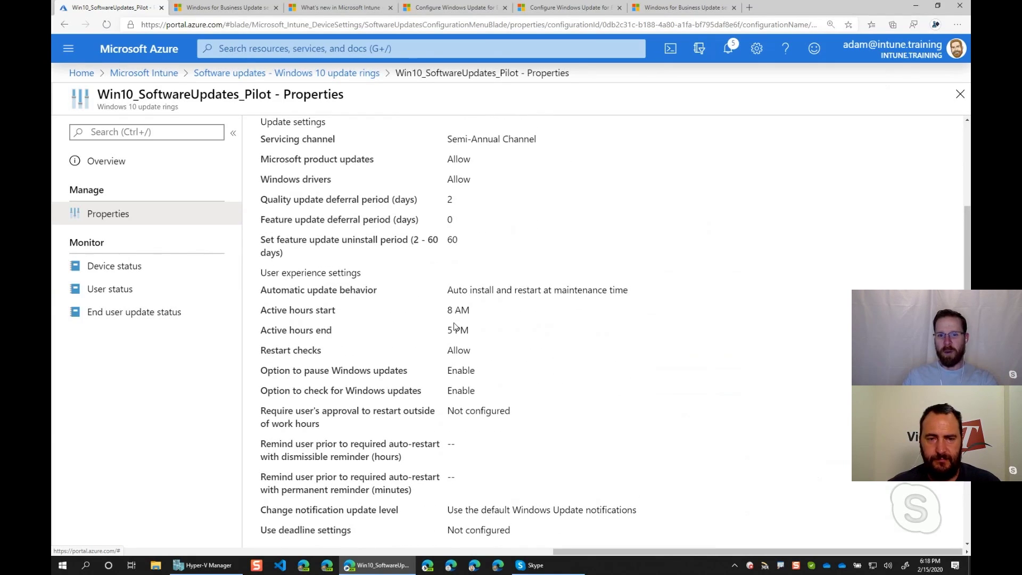
scroll(454, 326, "down", 2)
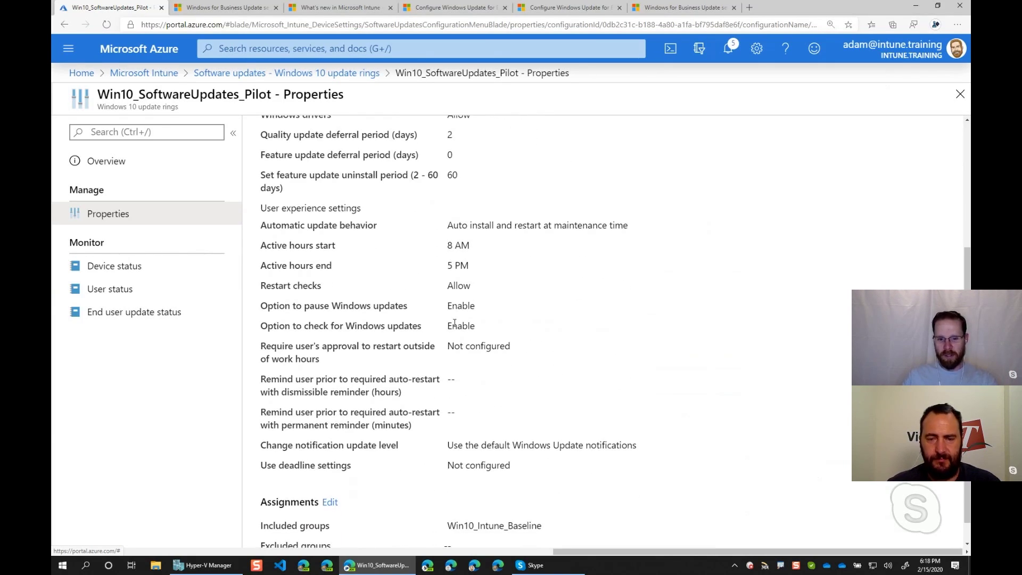
scroll(454, 323, "up", 3)
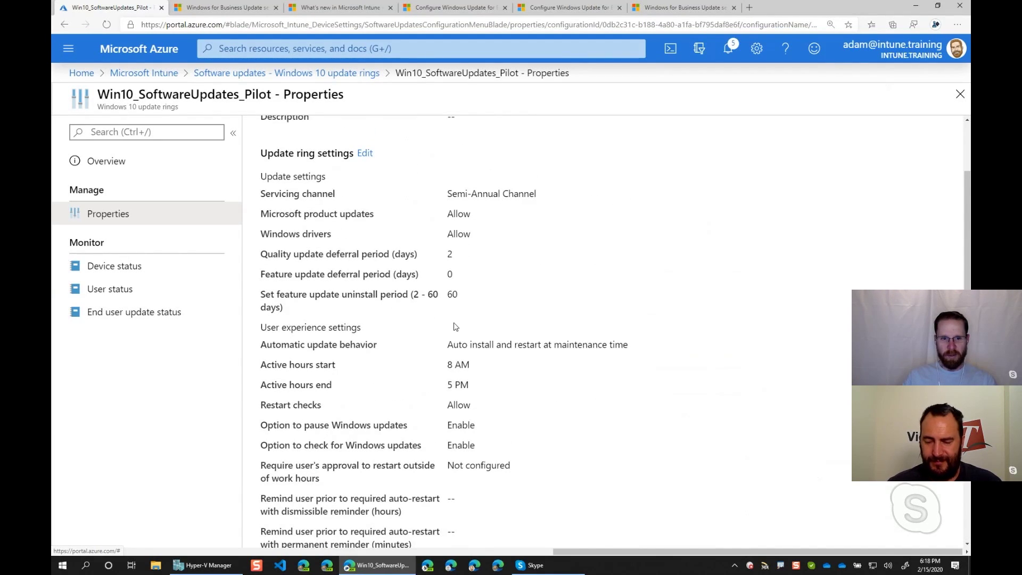
scroll(438, 320, "up", 1)
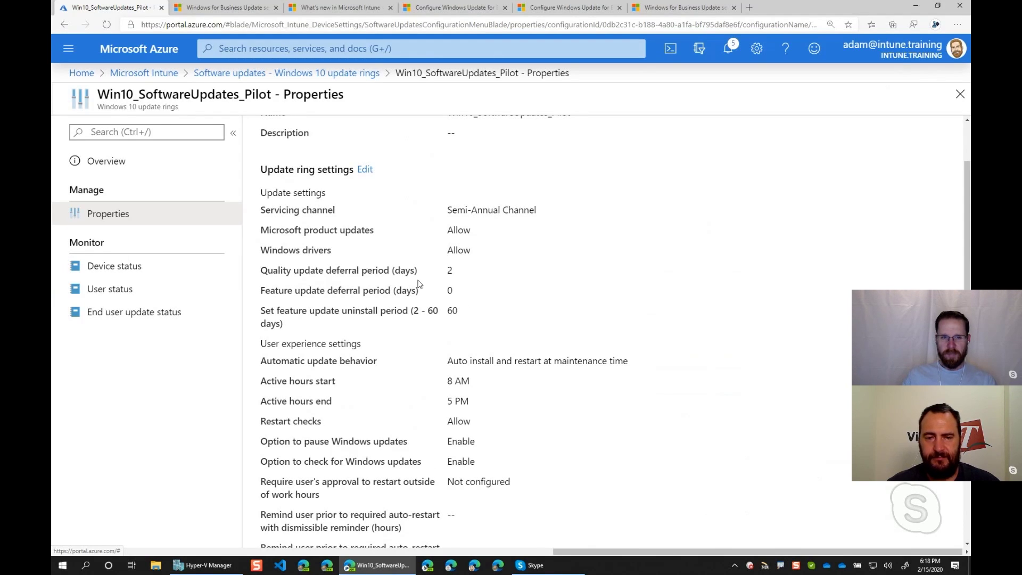
scroll(362, 213, "up", 1)
left_click(365, 229)
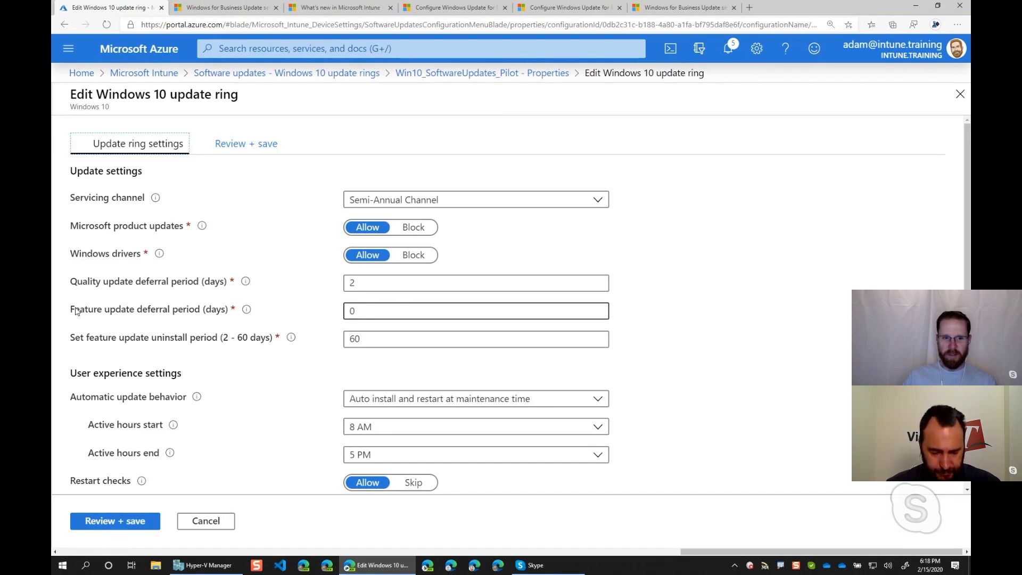
left_click_drag(75, 310, 265, 314)
left_click_drag(394, 309, 300, 318)
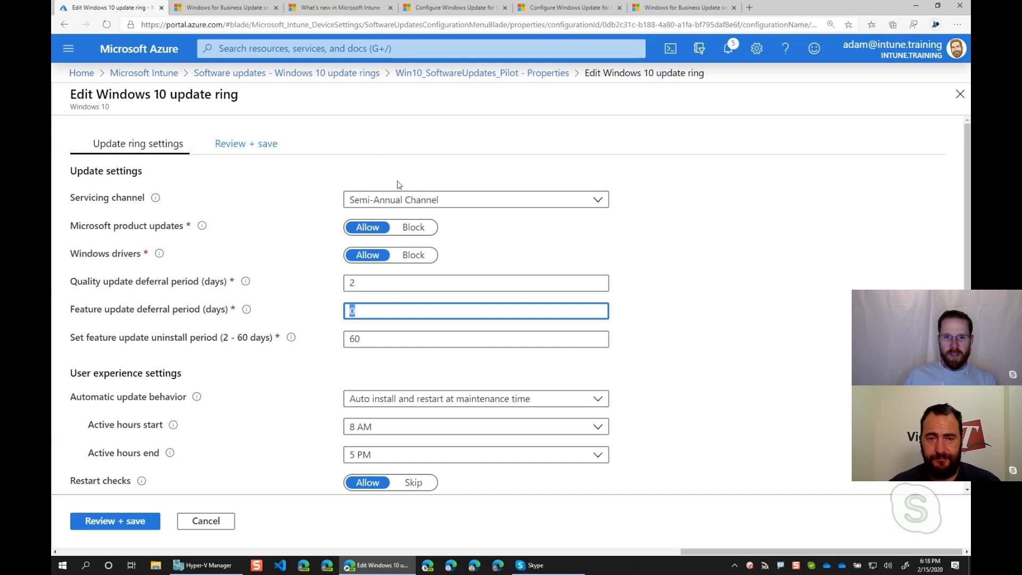
left_click(479, 199)
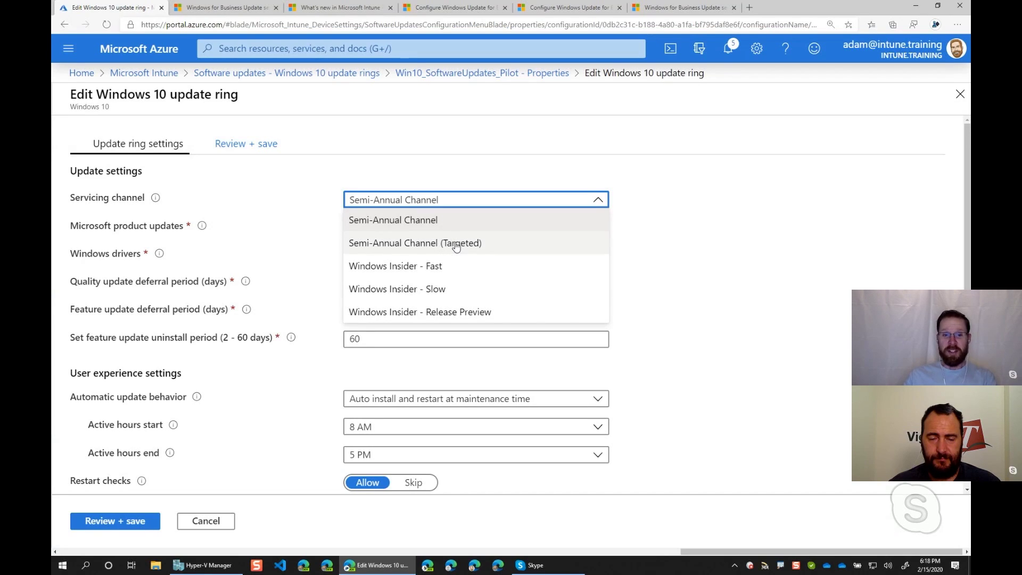
left_click(455, 245)
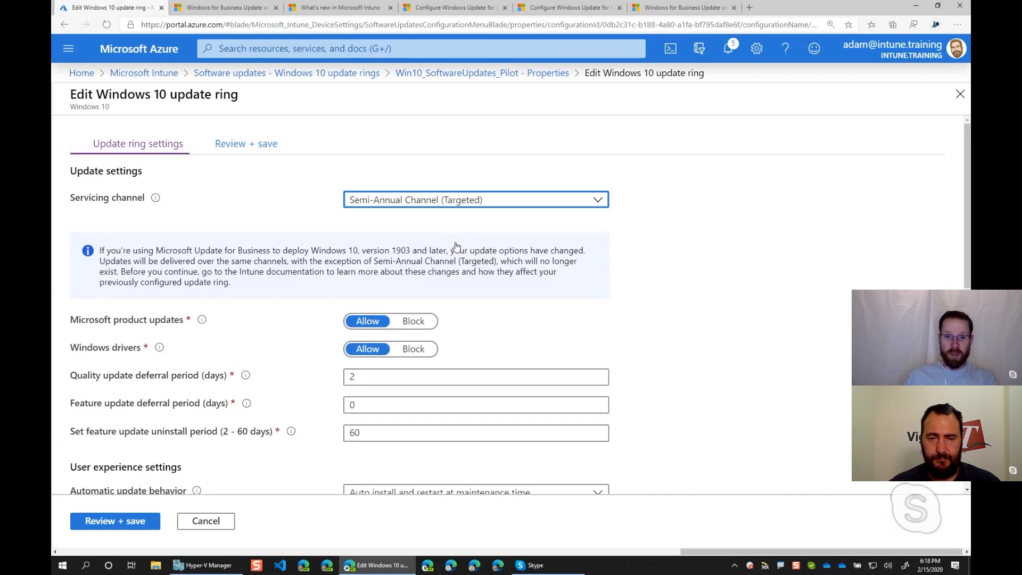
left_click(436, 201)
left_click(436, 201)
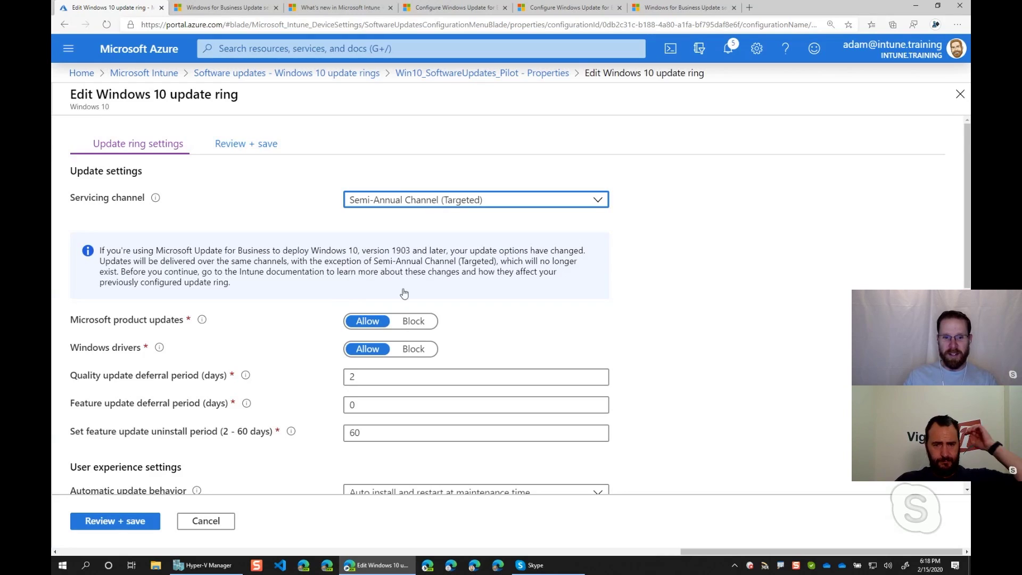
double_click(364, 404)
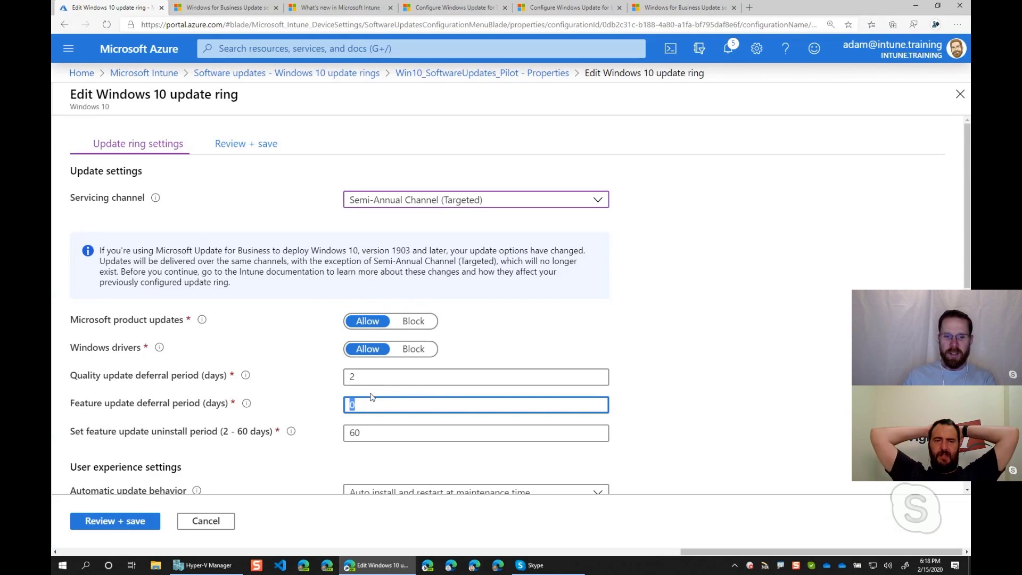
mouse_move(245, 403)
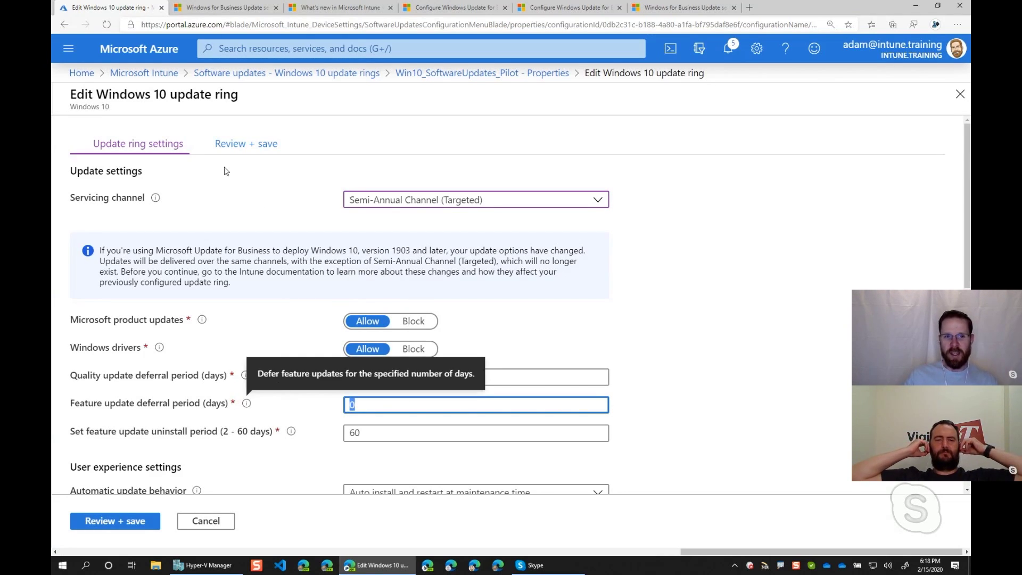
left_click(493, 206)
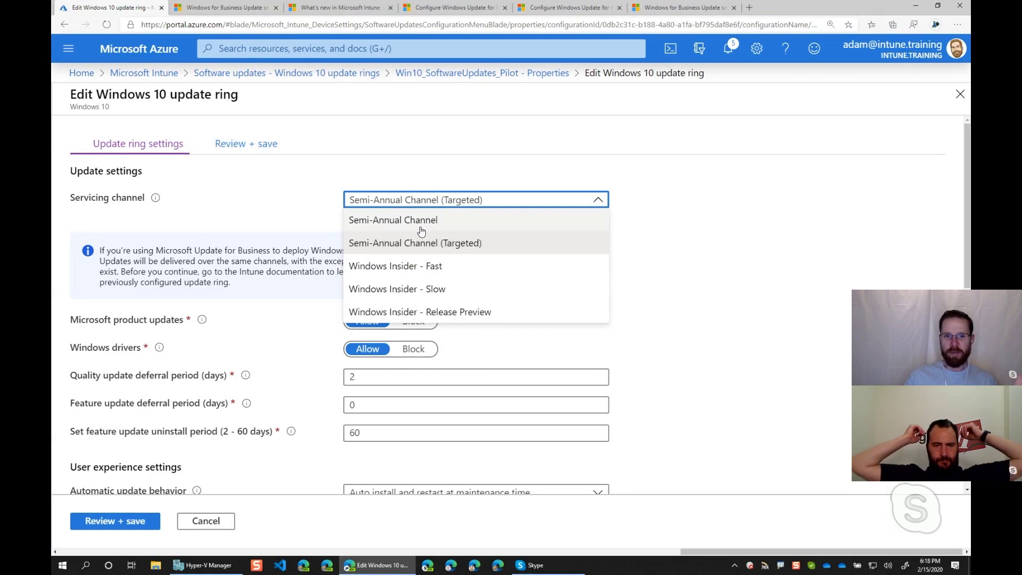
left_click(420, 226)
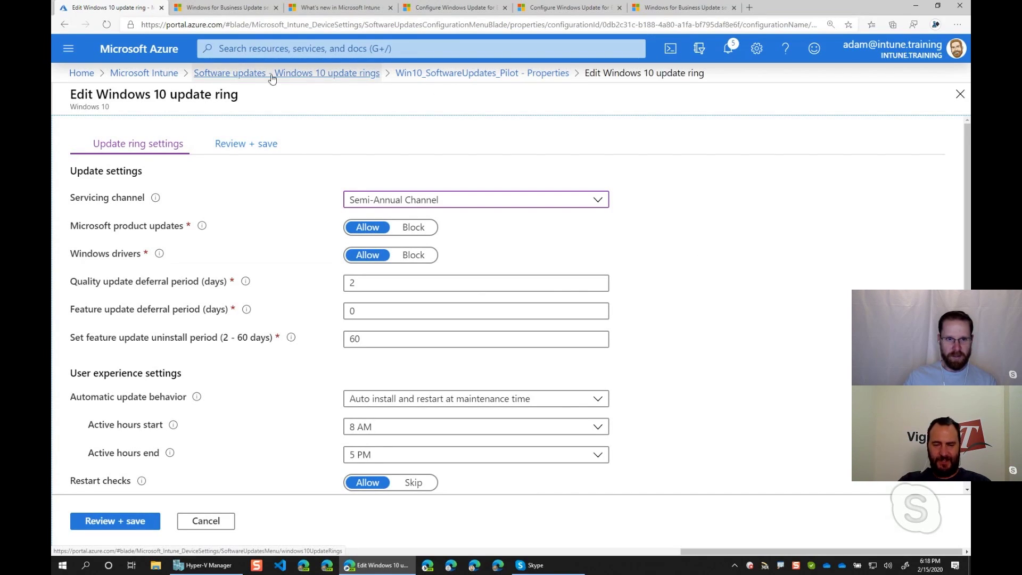
Leave the edit form via the update rings breadcrumb, confirming to discard unsaved changes.
left_click(306, 75)
left_click(558, 75)
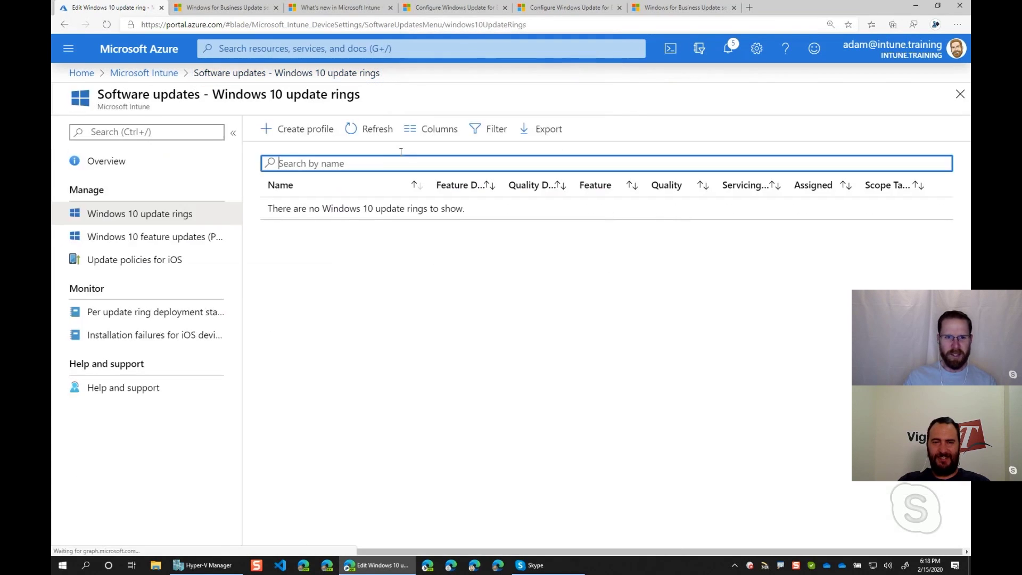